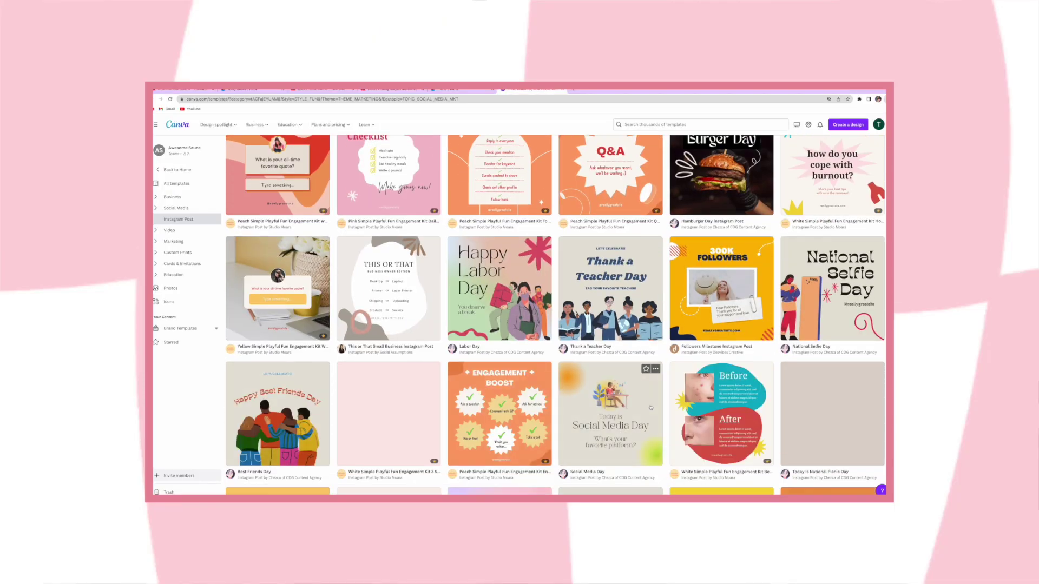
Search 'instag' from the home search bar and pick the Instagram Post (Square) template gallery
scroll(651, 407, "down", 2)
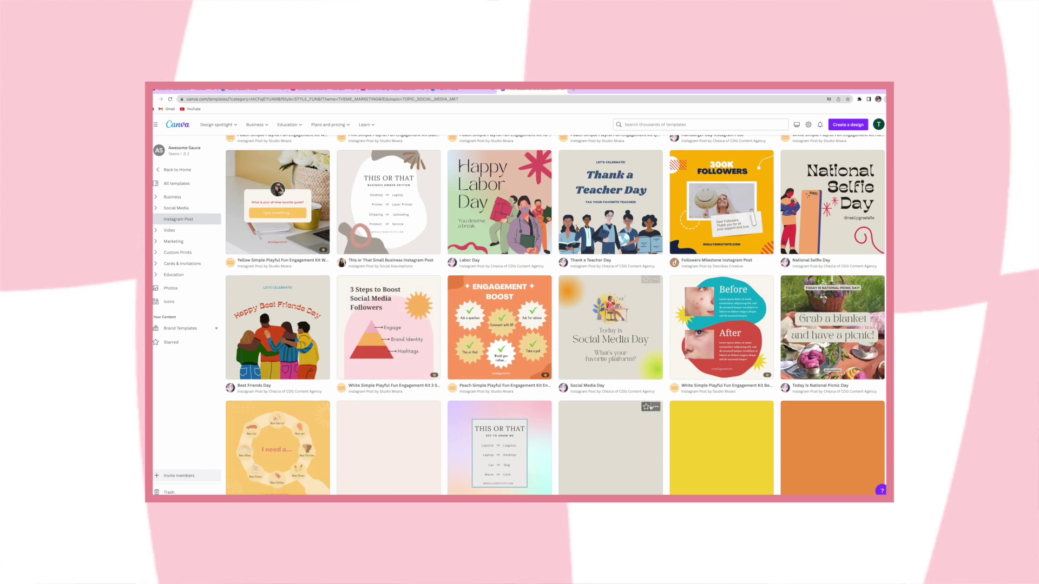
scroll(651, 407, "down", 2)
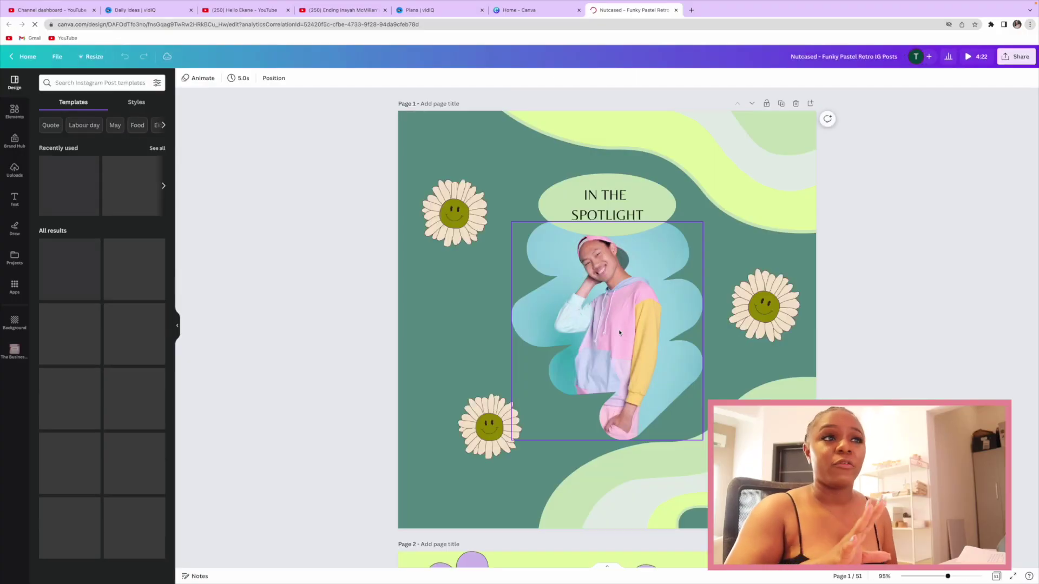
scroll(928, 337, "down", 12)
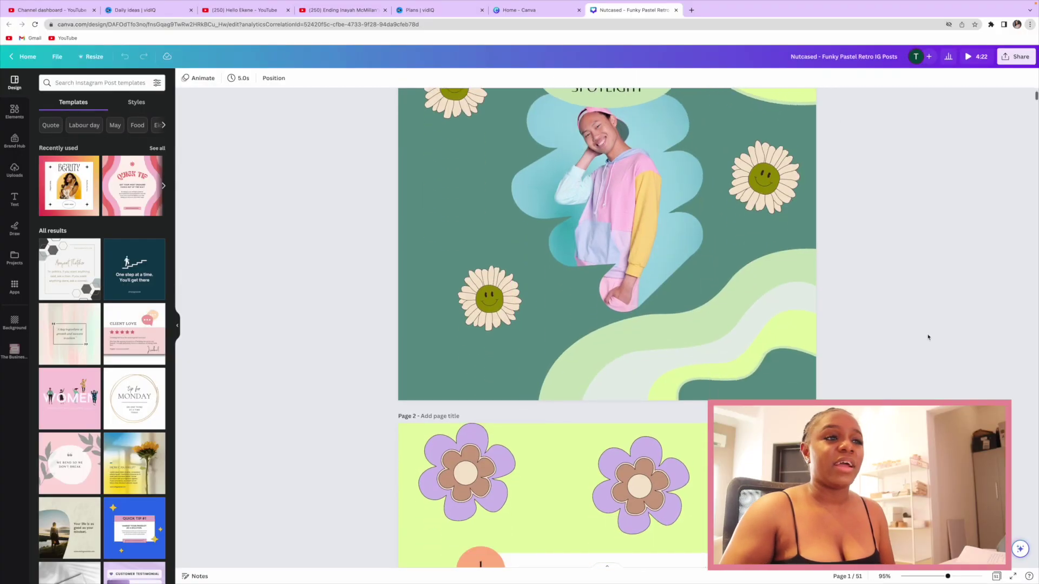
scroll(928, 338, "down", 12)
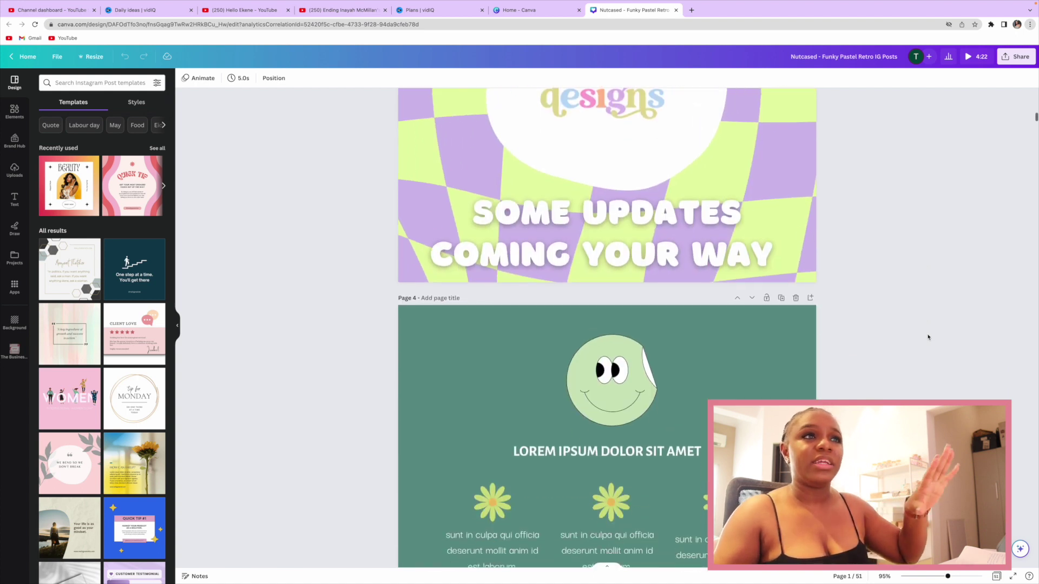
scroll(928, 337, "down", 5)
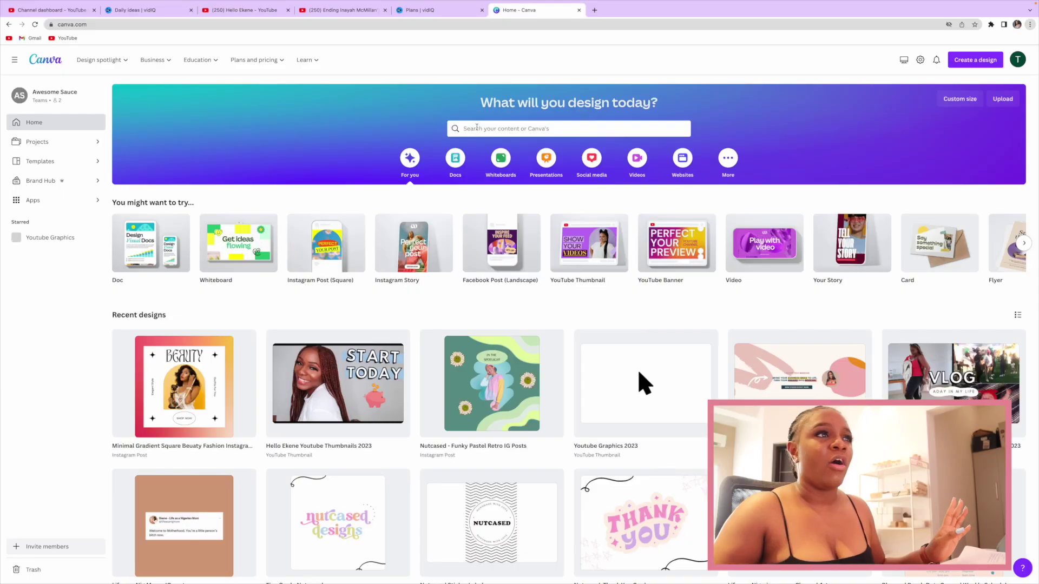
left_click(477, 128)
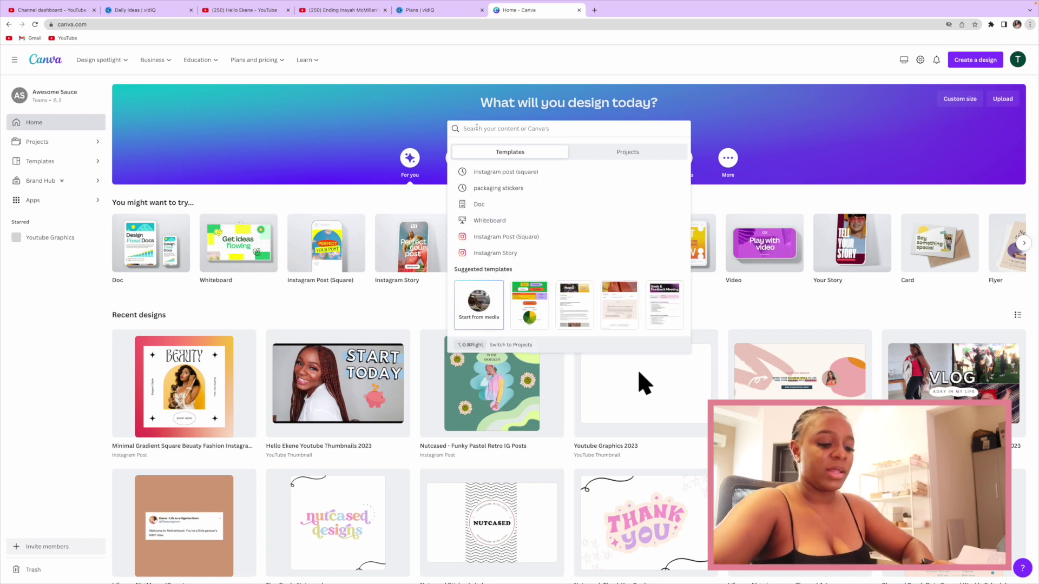
type("instag")
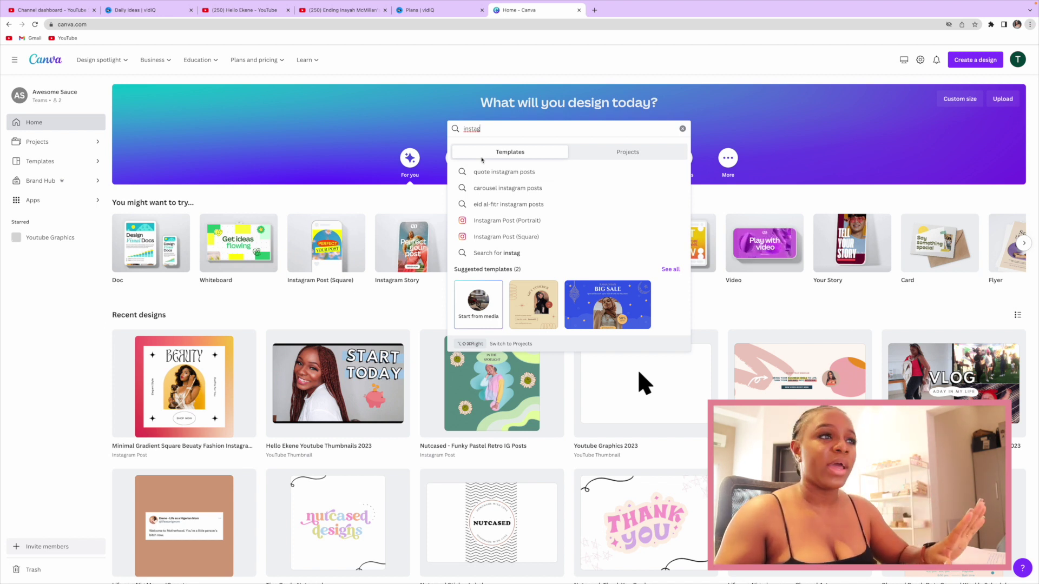
left_click(518, 238)
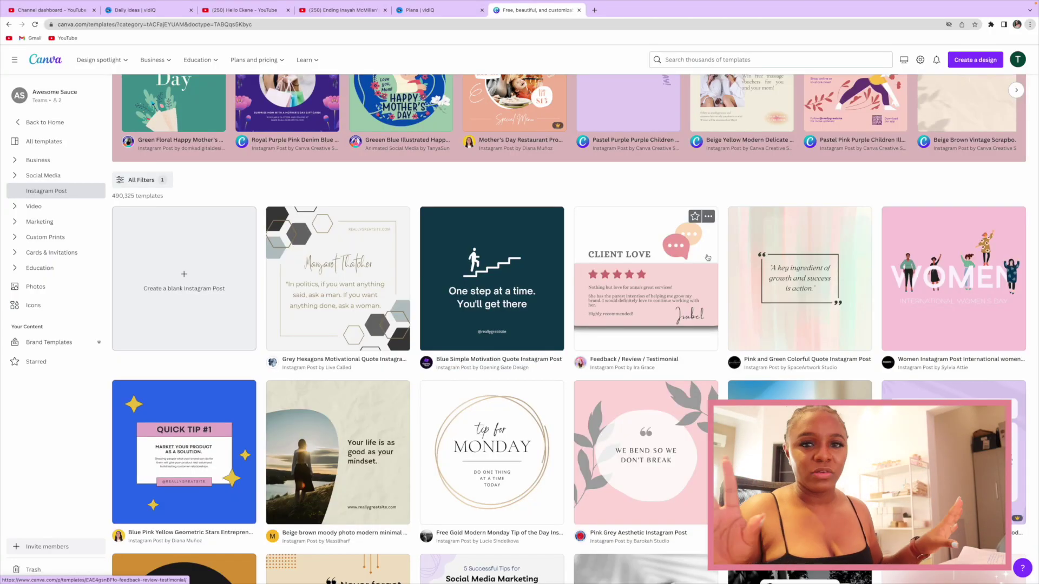
scroll(708, 257, "down", 10)
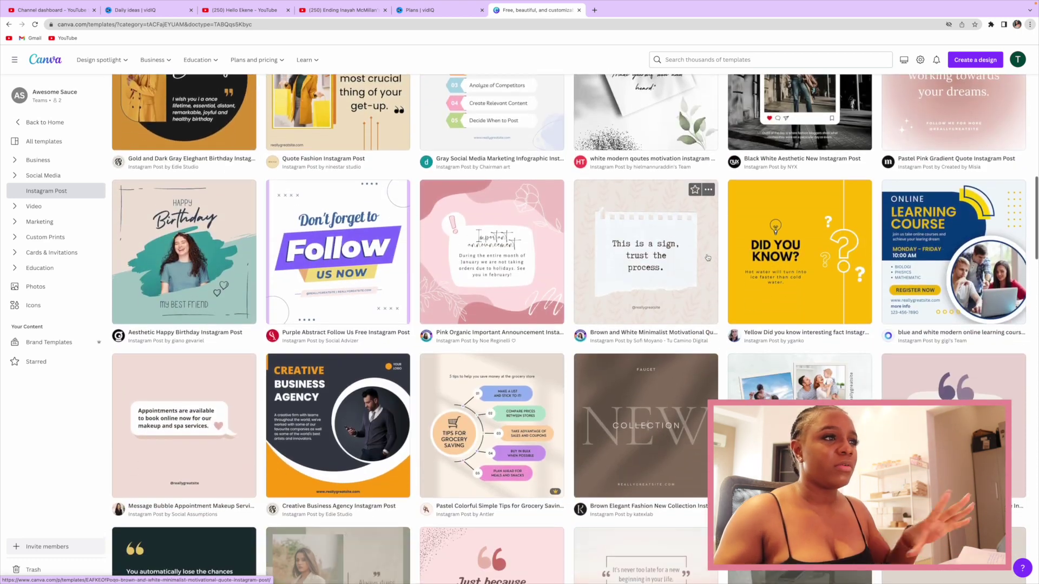
scroll(708, 258, "down", 8)
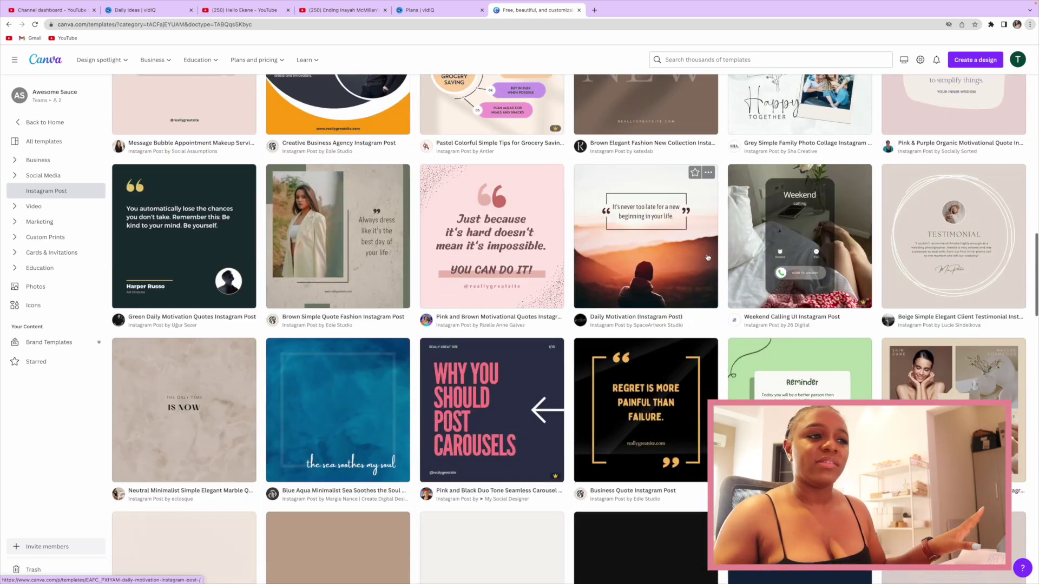
scroll(707, 258, "down", 6)
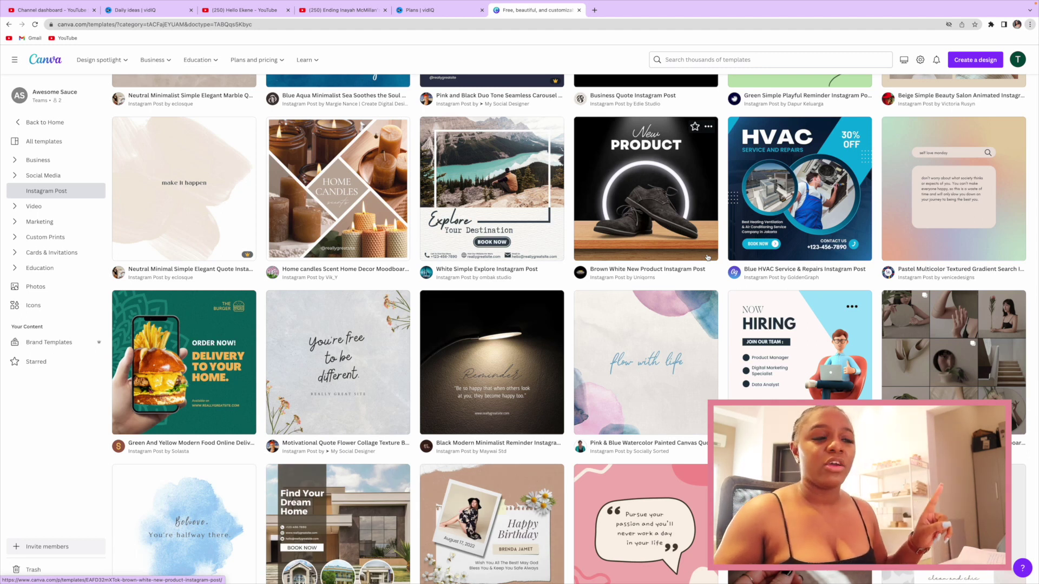
scroll(707, 258, "down", 2)
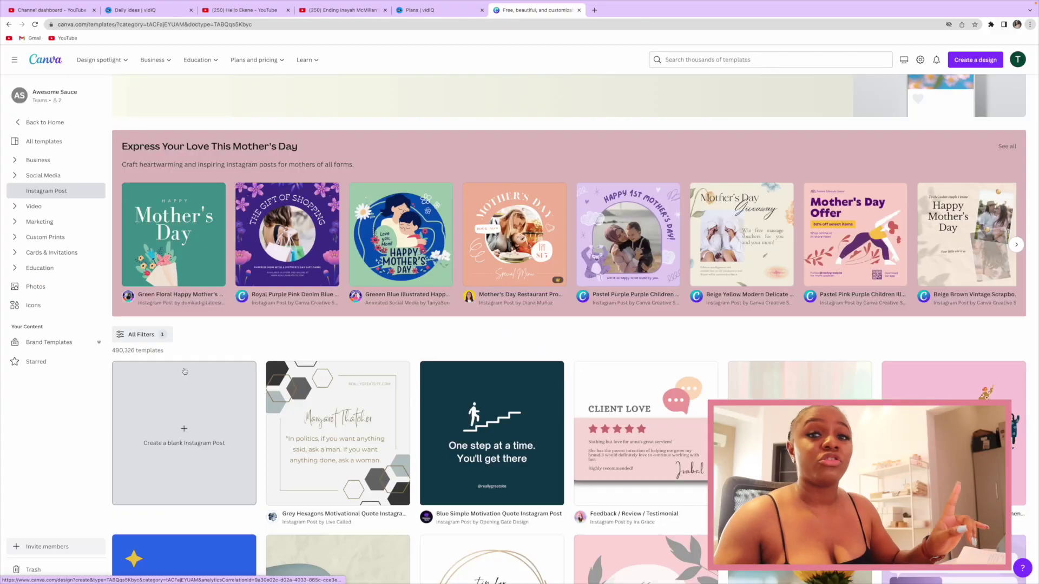
Open All Filters and tick the Social Media Marketing topic
scroll(184, 371, "down", 2)
left_click(138, 273)
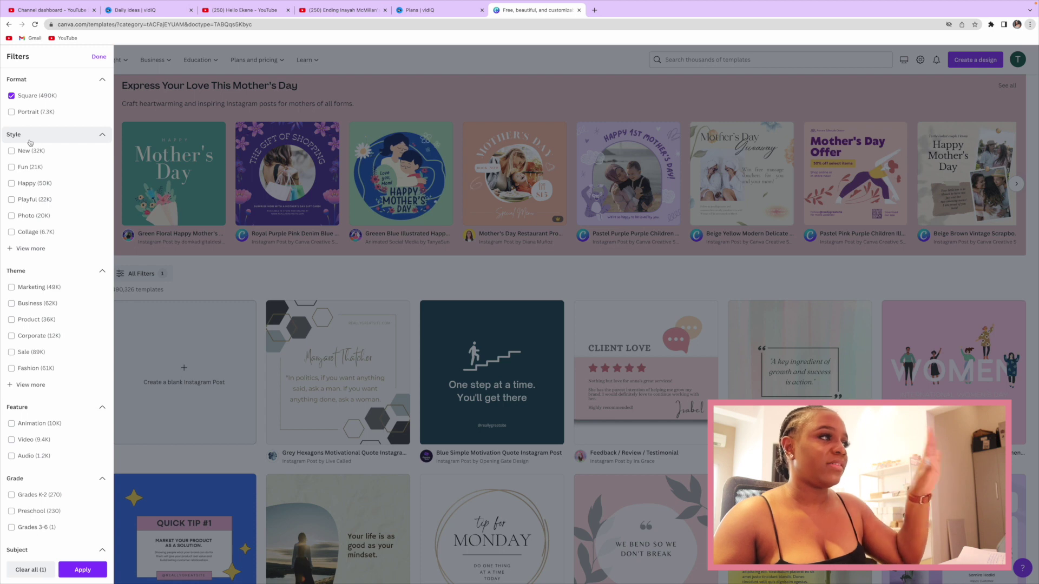
scroll(59, 379, "down", 6)
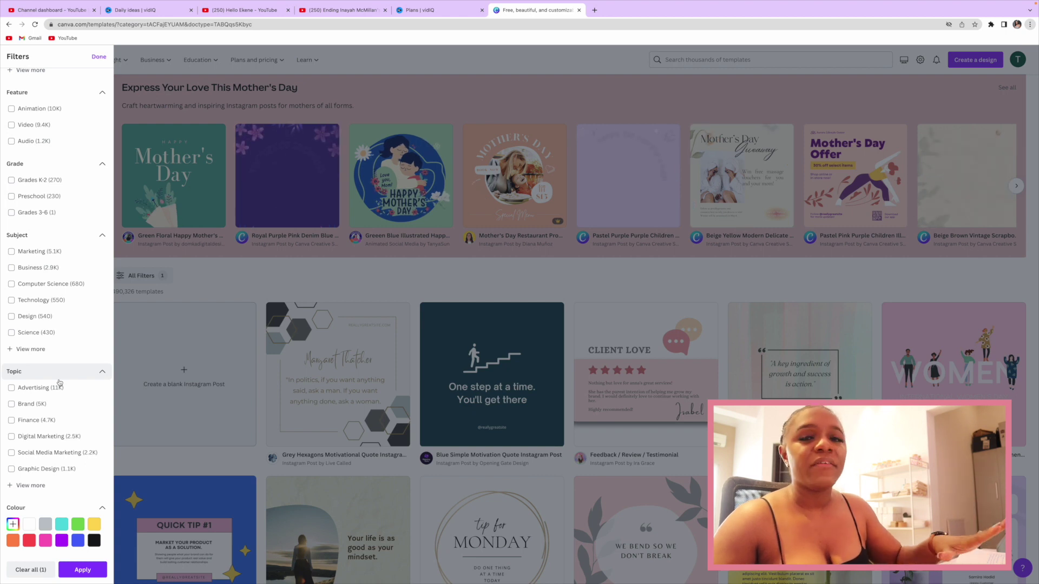
scroll(59, 384, "up", 1)
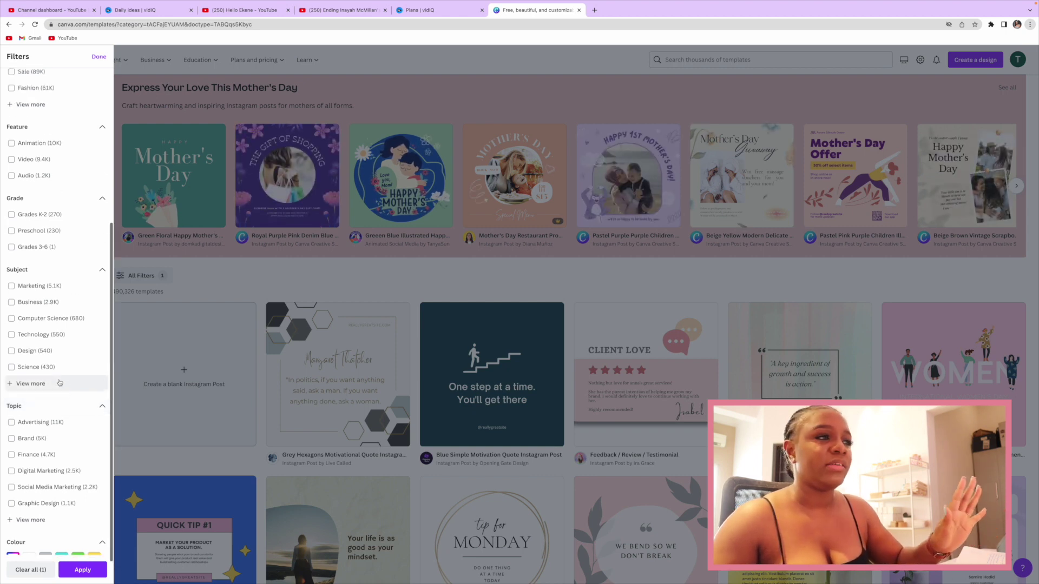
scroll(59, 383, "up", 1)
scroll(59, 383, "down", 2)
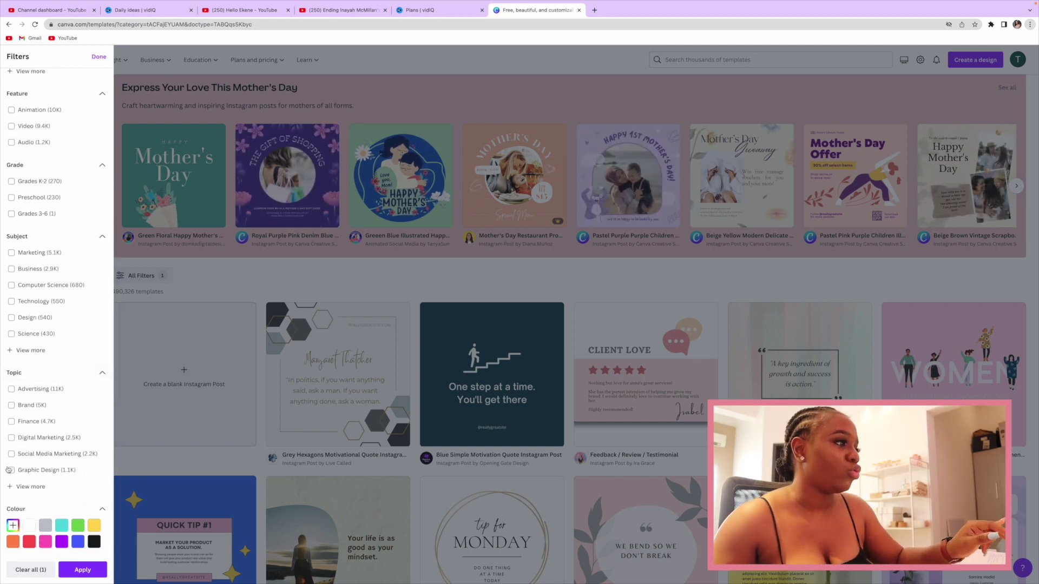
left_click(11, 456)
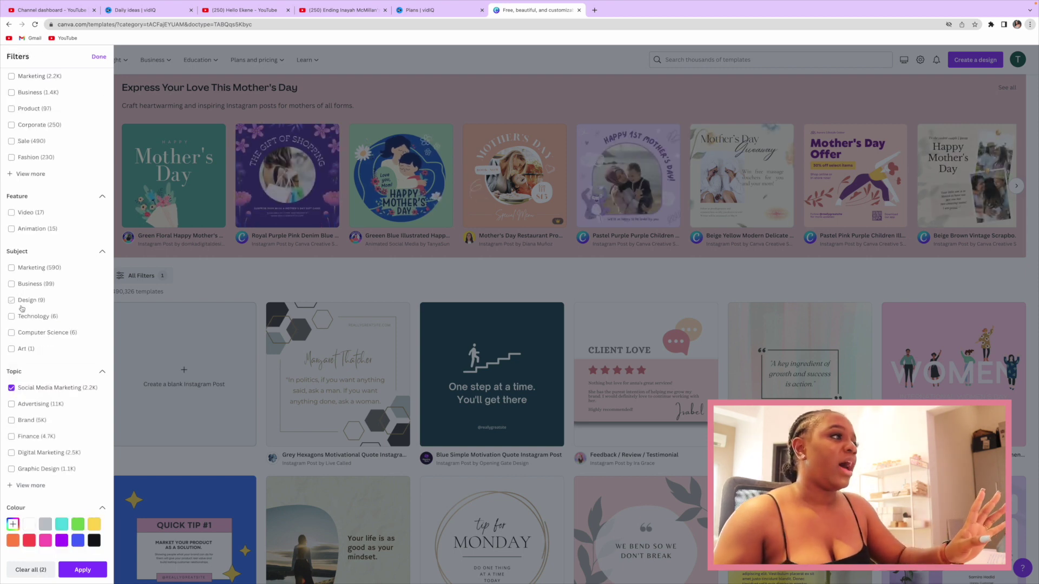
Add the Marketing theme and Fun style filters and apply them, leaving 116 templates
scroll(21, 308, "up", 1)
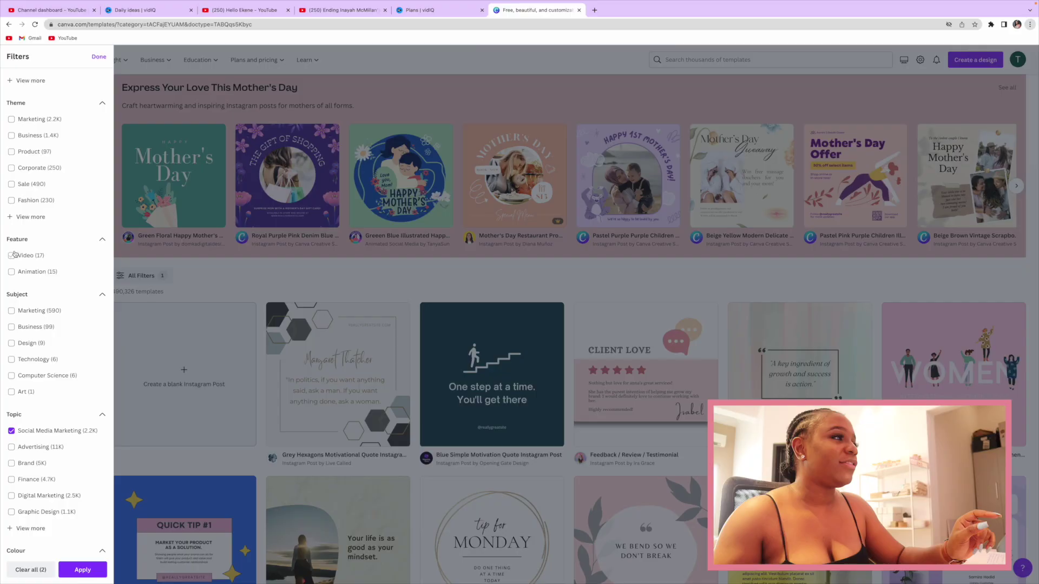
scroll(15, 253, "up", 1)
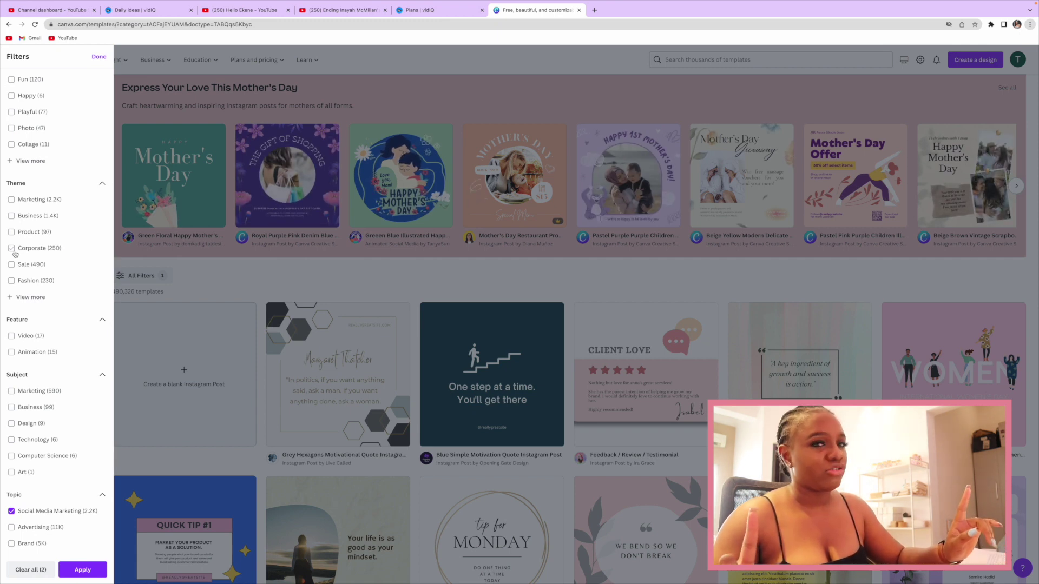
left_click(12, 200)
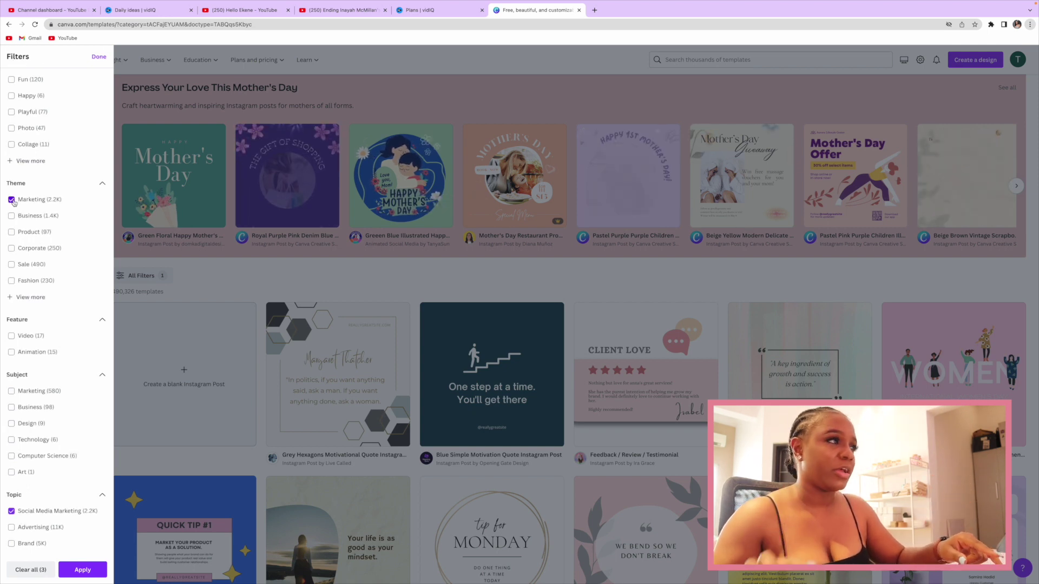
scroll(14, 178, "up", 2)
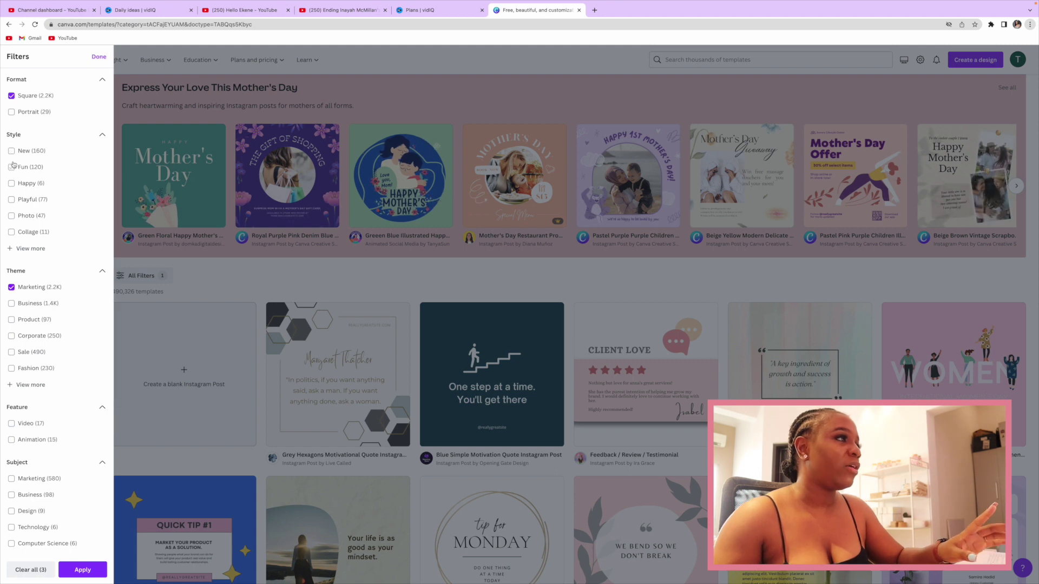
left_click(11, 167)
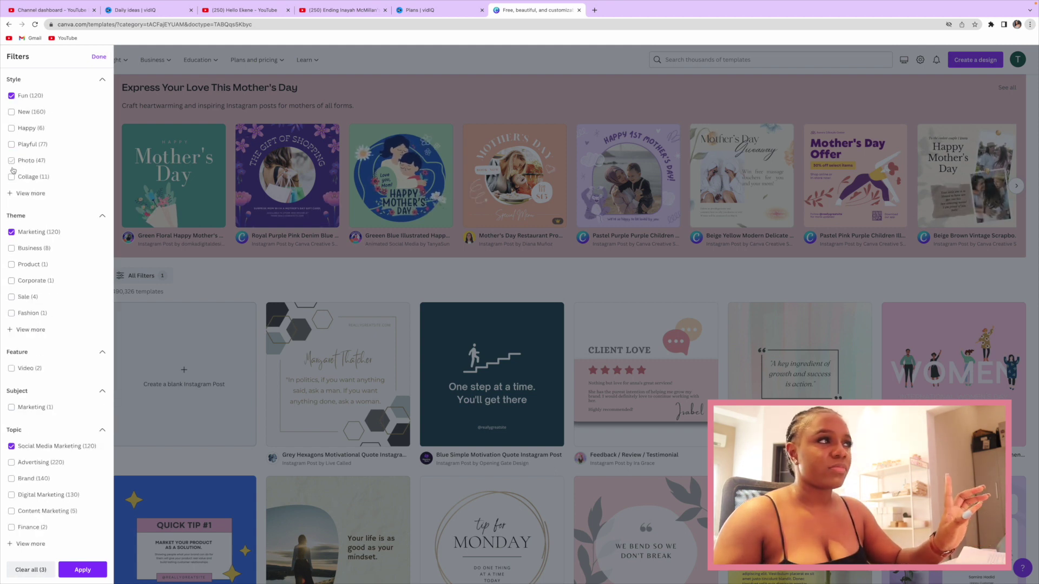
left_click(105, 57)
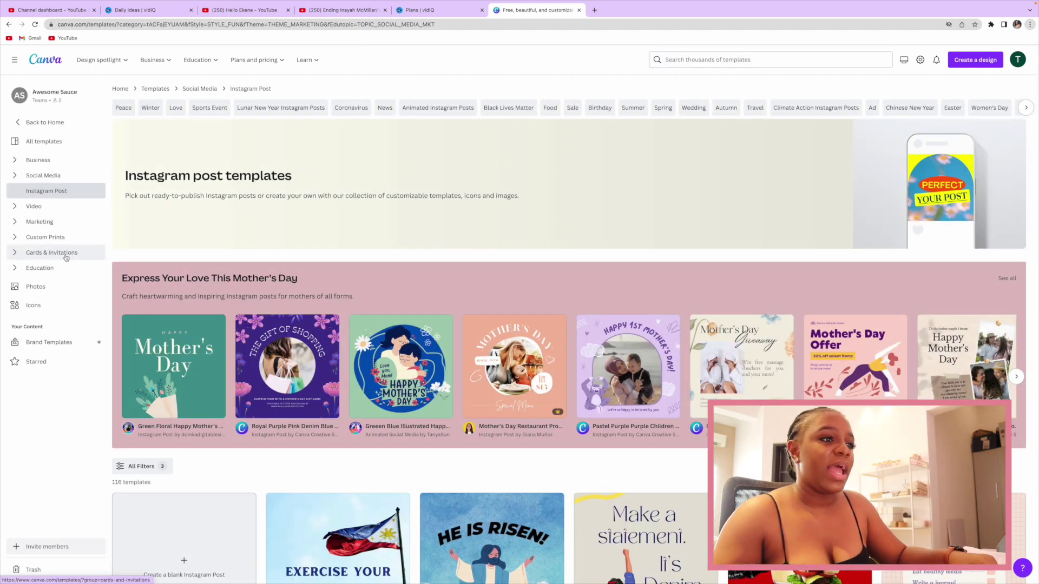
Scroll the filtered templates and preview the peach favourite-quote template
scroll(701, 453, "down", 6)
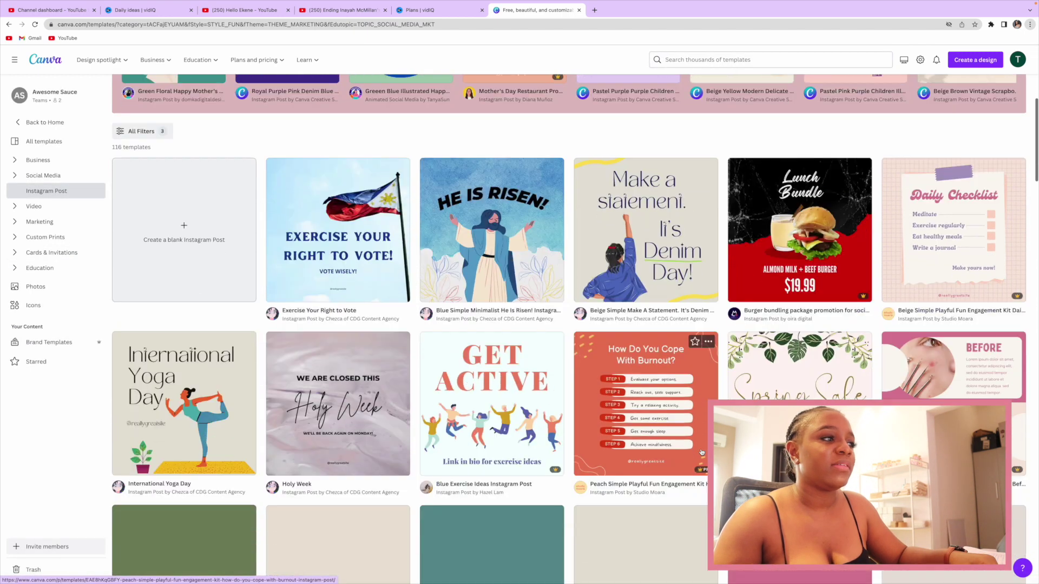
scroll(701, 452, "down", 3)
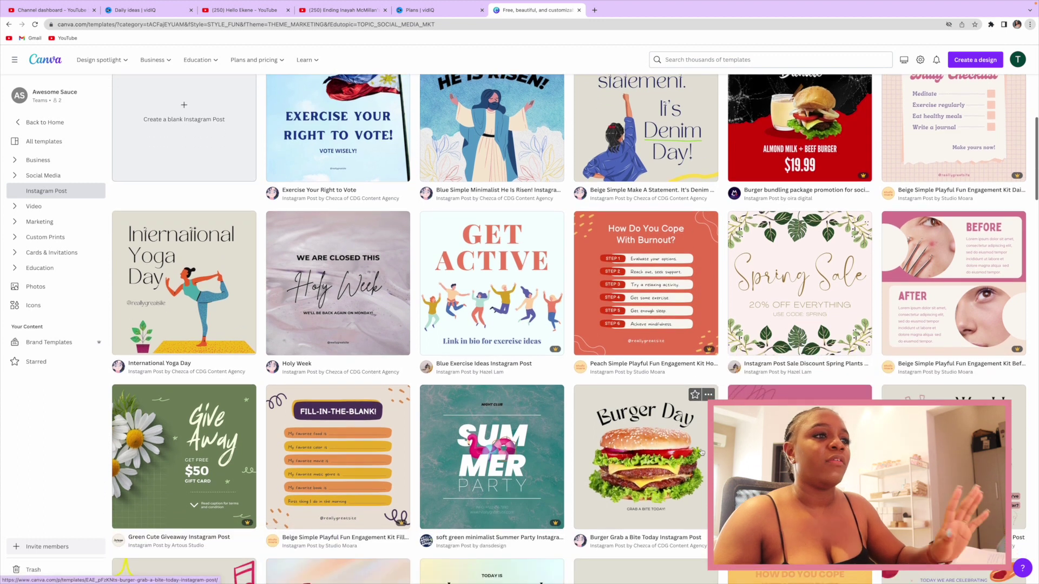
scroll(702, 453, "down", 5)
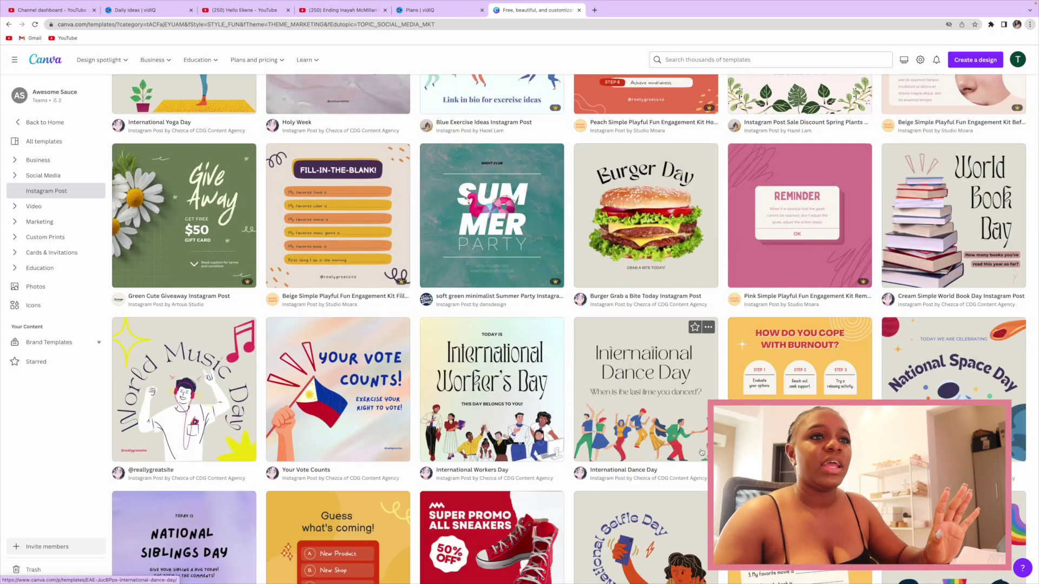
scroll(701, 453, "down", 3)
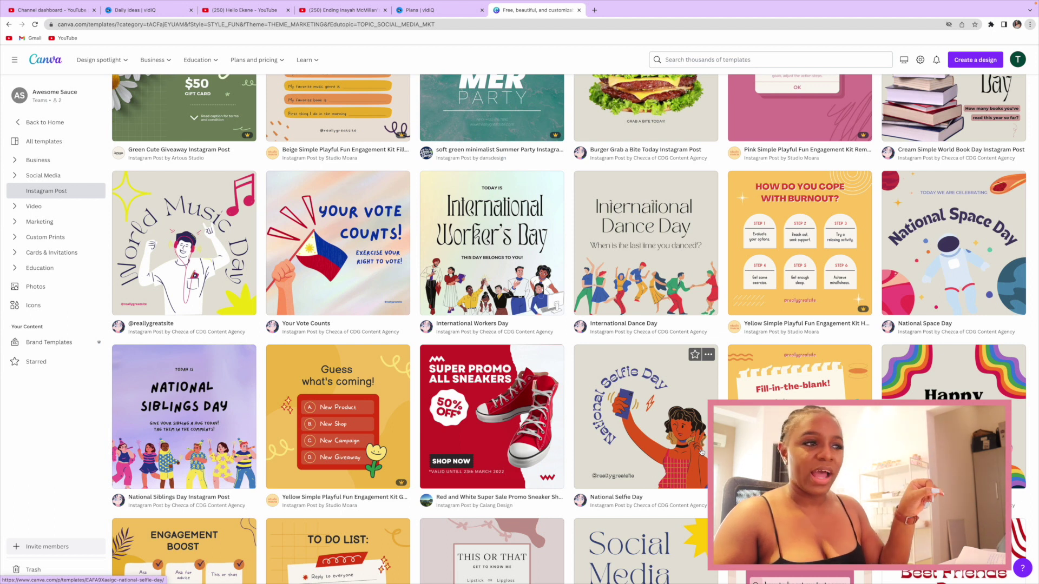
scroll(701, 452, "down", 4)
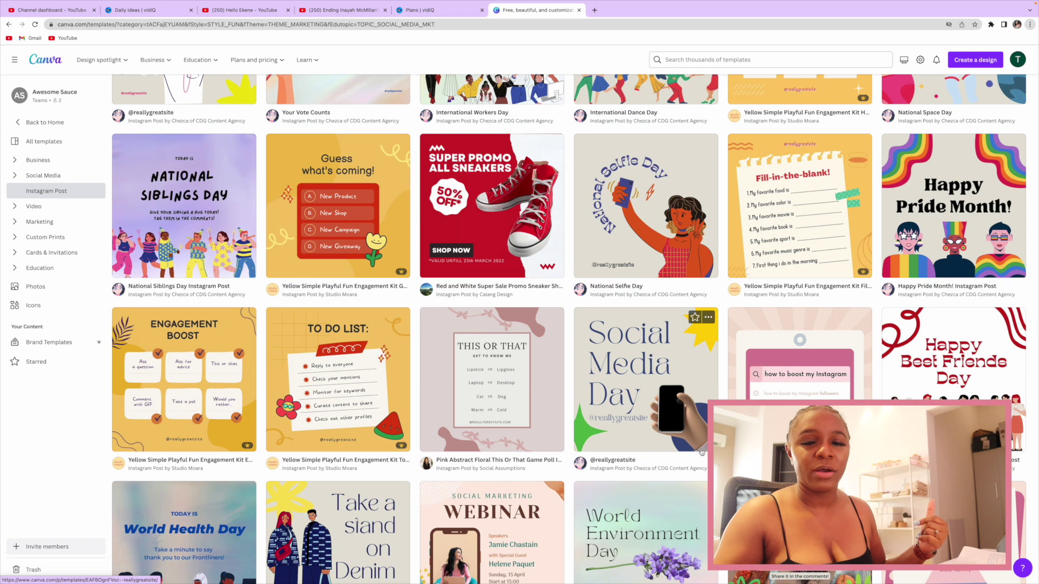
scroll(701, 452, "down", 3)
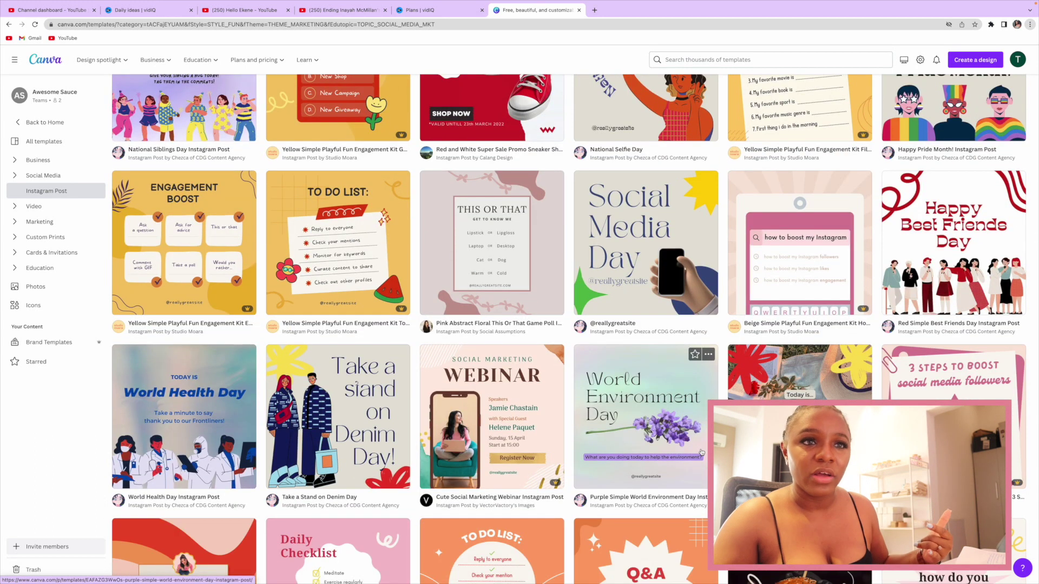
scroll(702, 453, "down", 4)
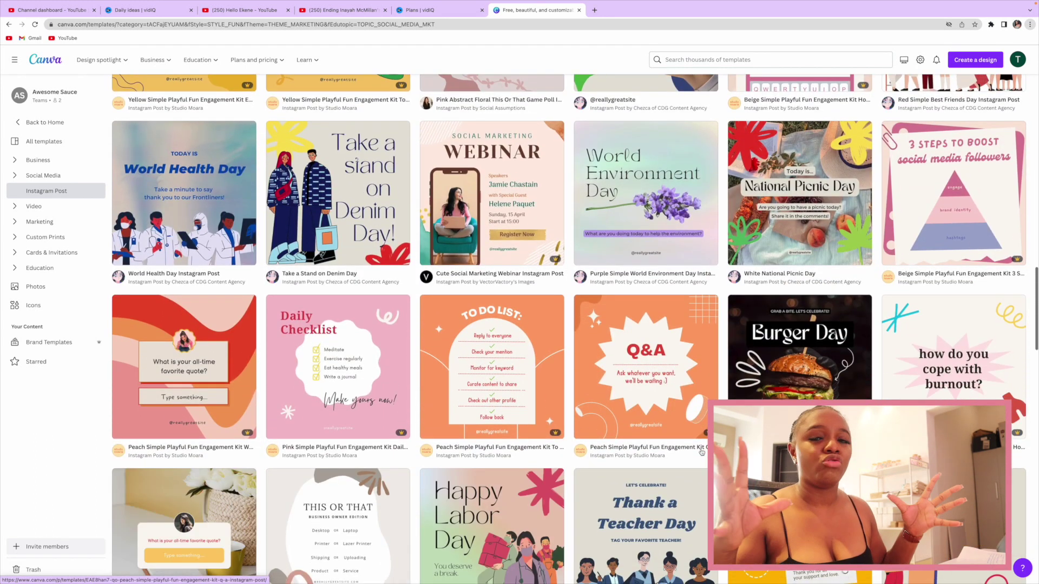
left_click(152, 345)
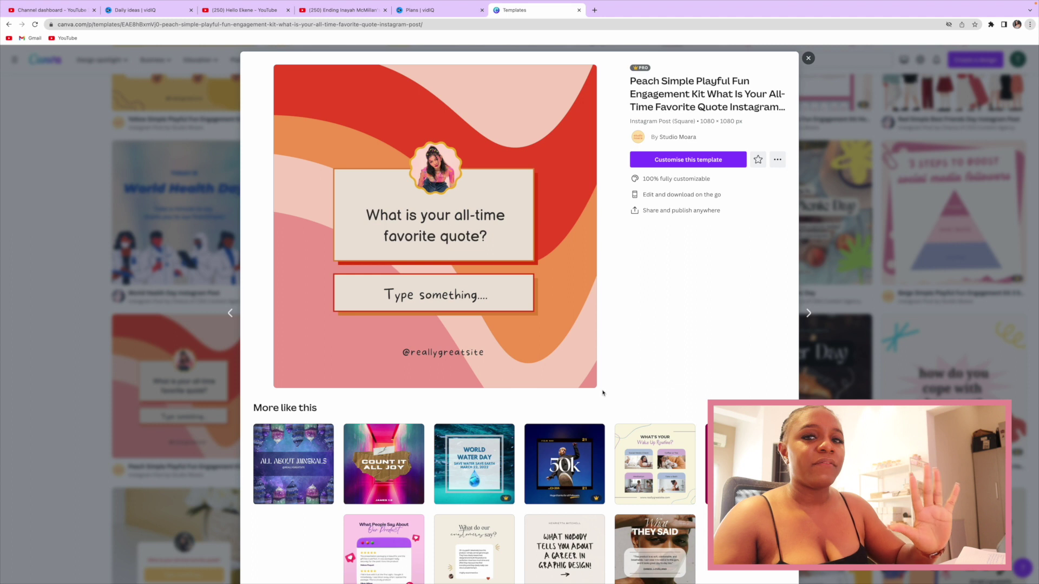
scroll(603, 393, "down", 2)
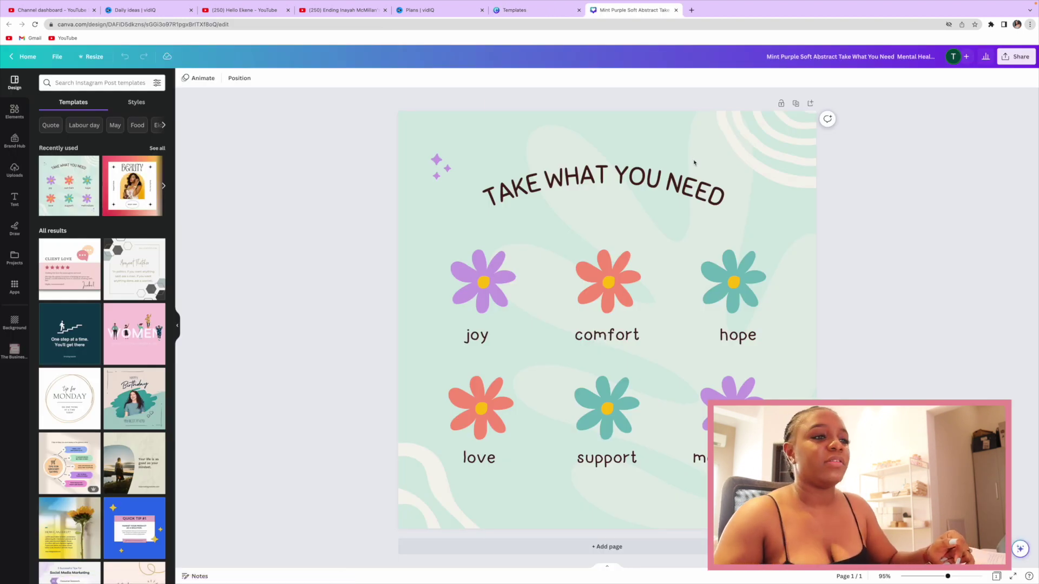
Add a blank page 2, then bring up page 1's background colour options
left_click(533, 557)
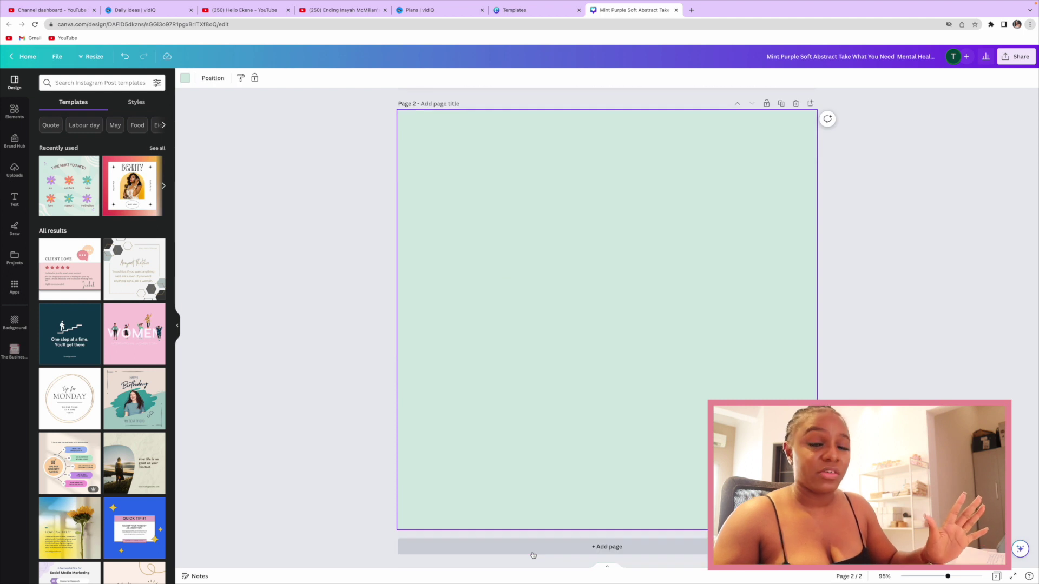
scroll(533, 555, "up", 8)
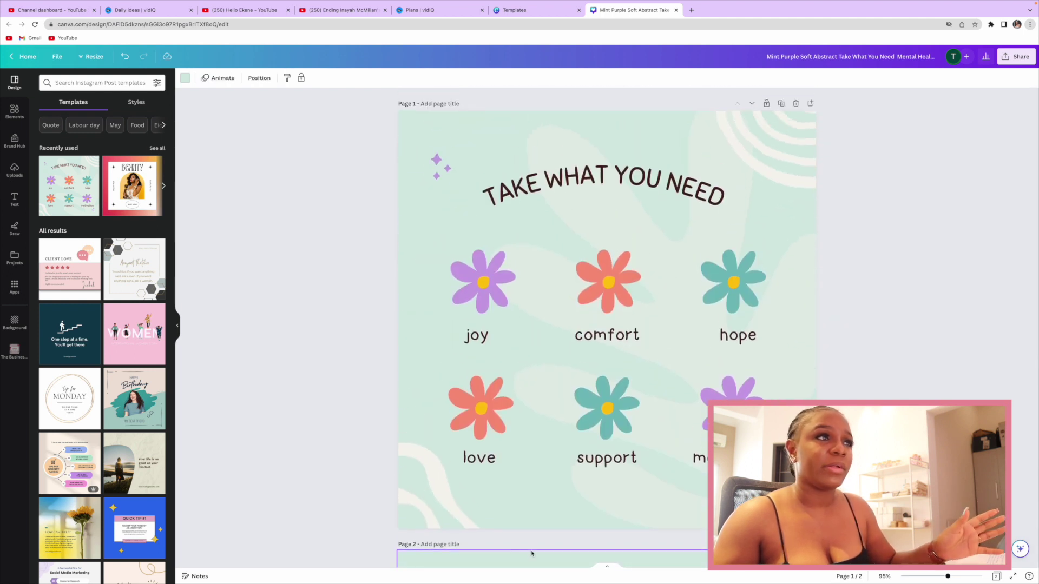
left_click(340, 162)
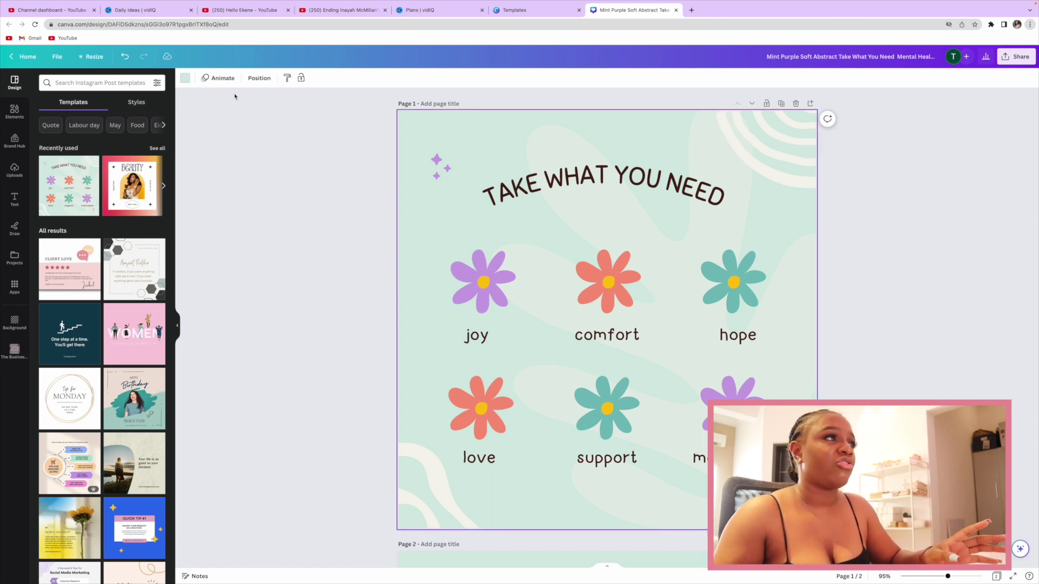
left_click(185, 79)
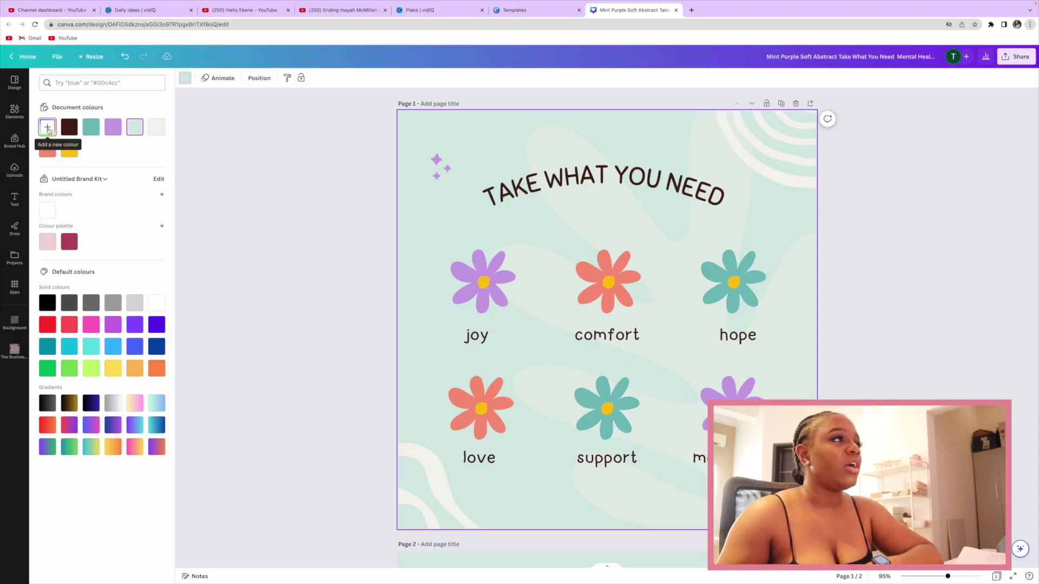
Try custom shades with the colour picker and hue slider, settling on pink #FFC8C8 for page 1
left_click(48, 127)
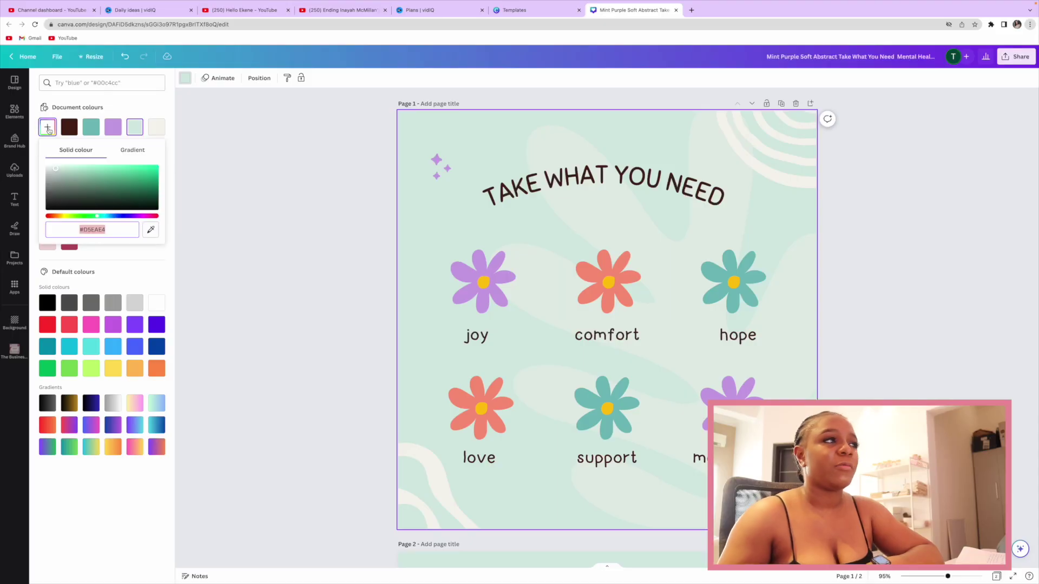
left_click_drag(54, 172, 71, 194)
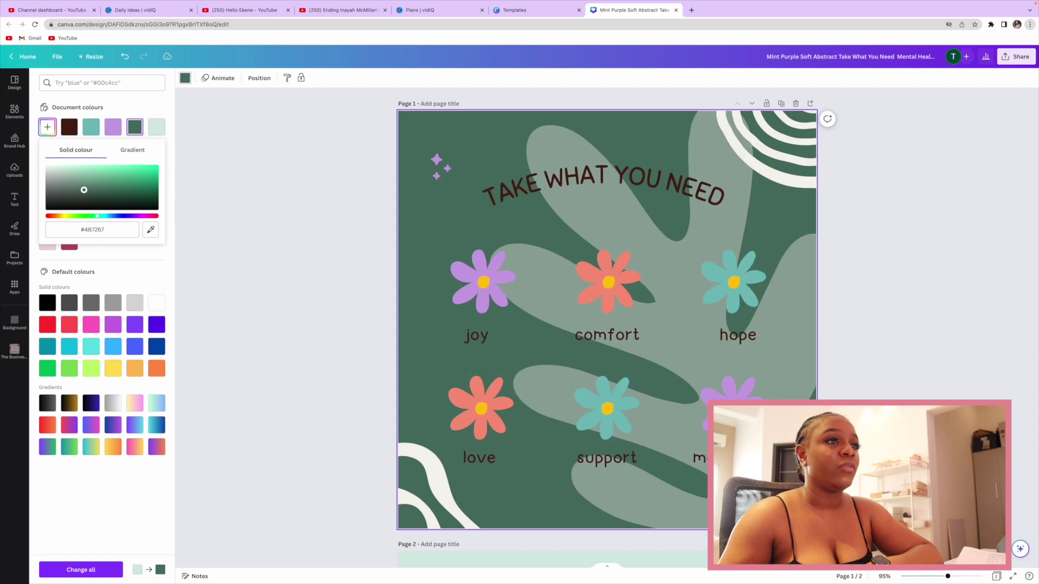
left_click_drag(71, 194, 39, 177)
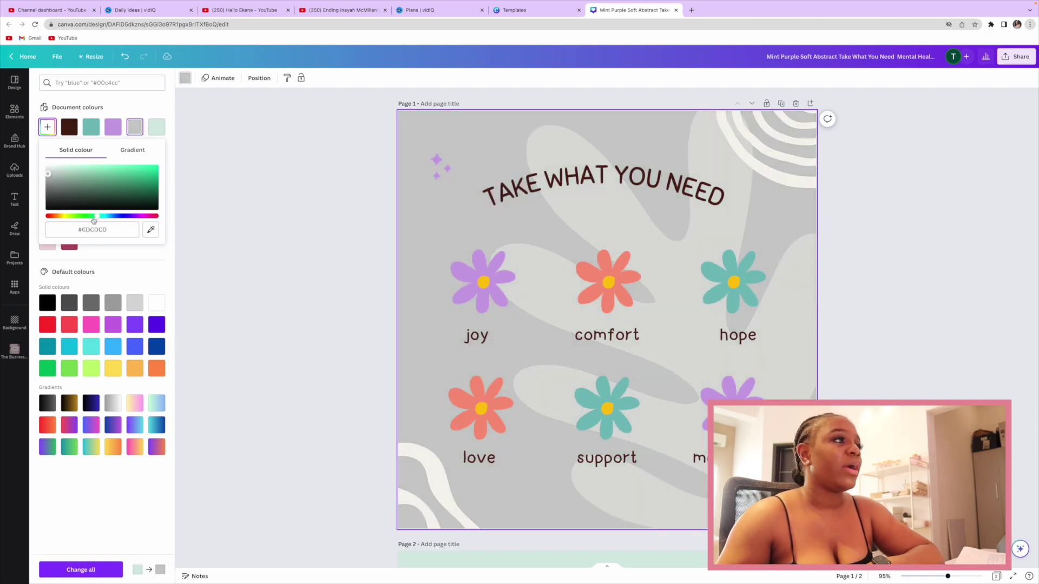
left_click_drag(107, 219, 61, 218)
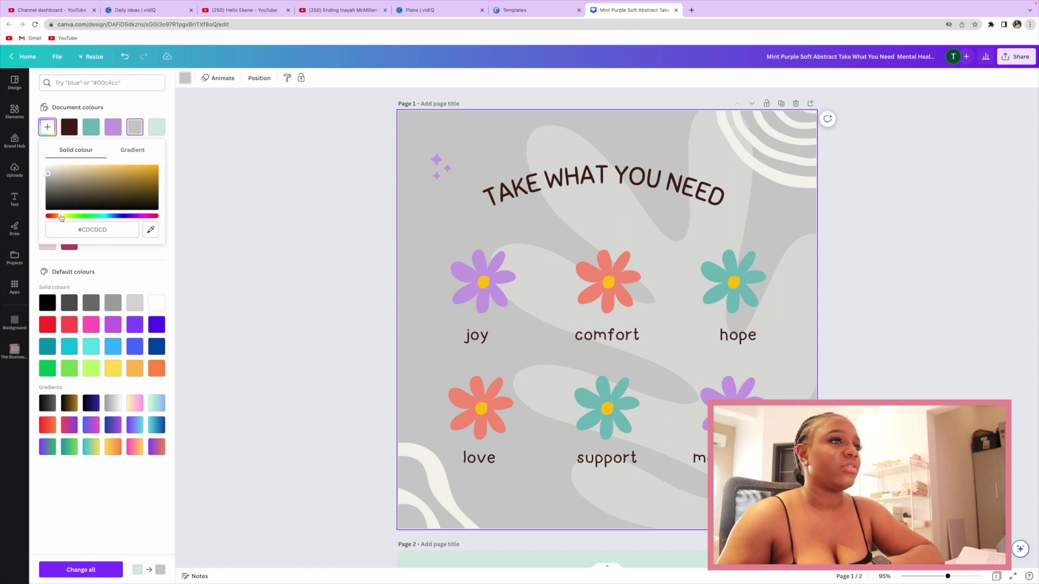
left_click(133, 167)
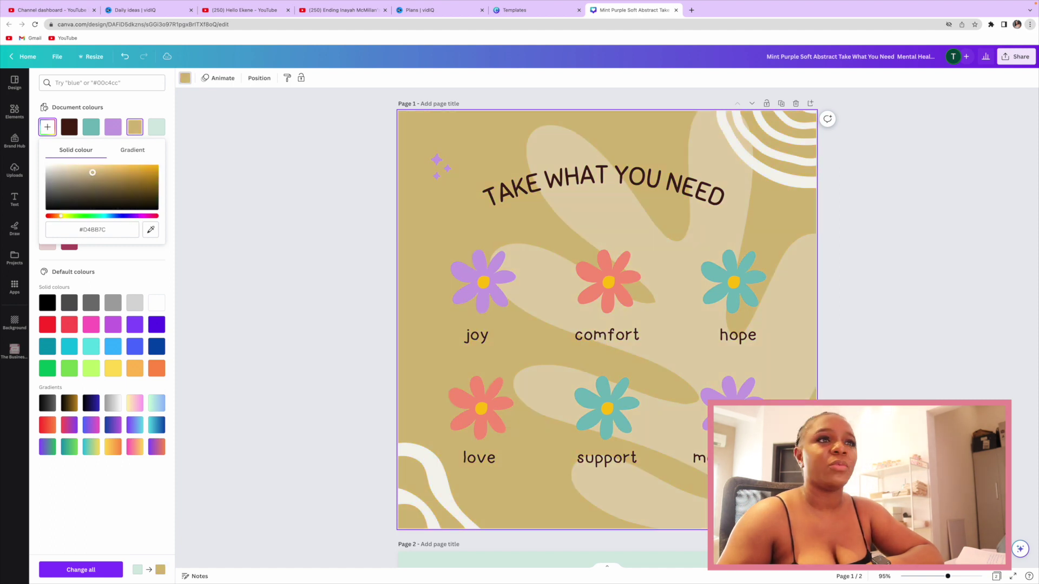
mouse_move(62, 217)
left_mouse_down()
mouse_move(155, 217)
mouse_move(53, 221)
left_mouse_up()
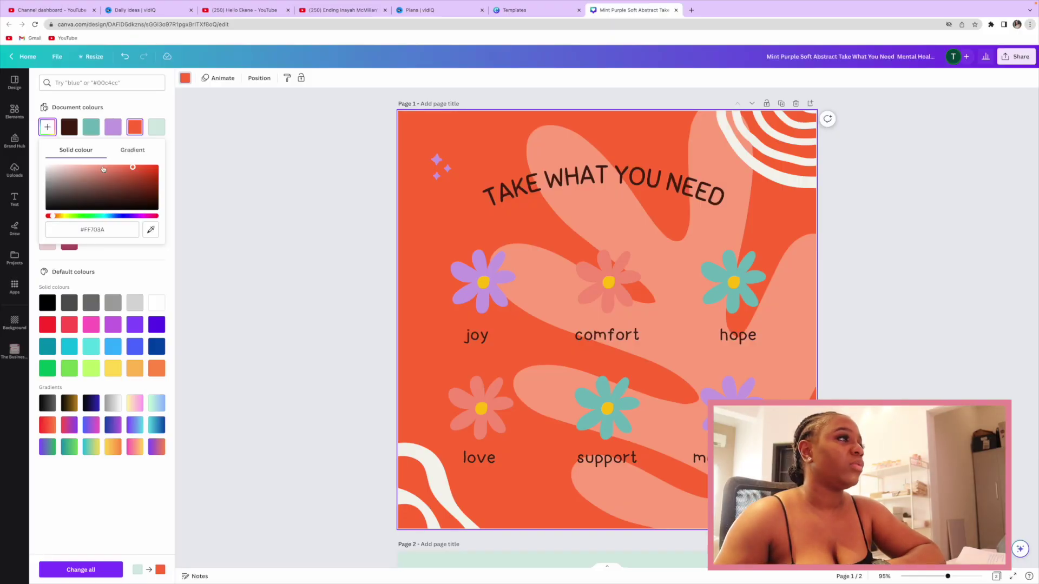
left_click_drag(133, 169, 59, 169)
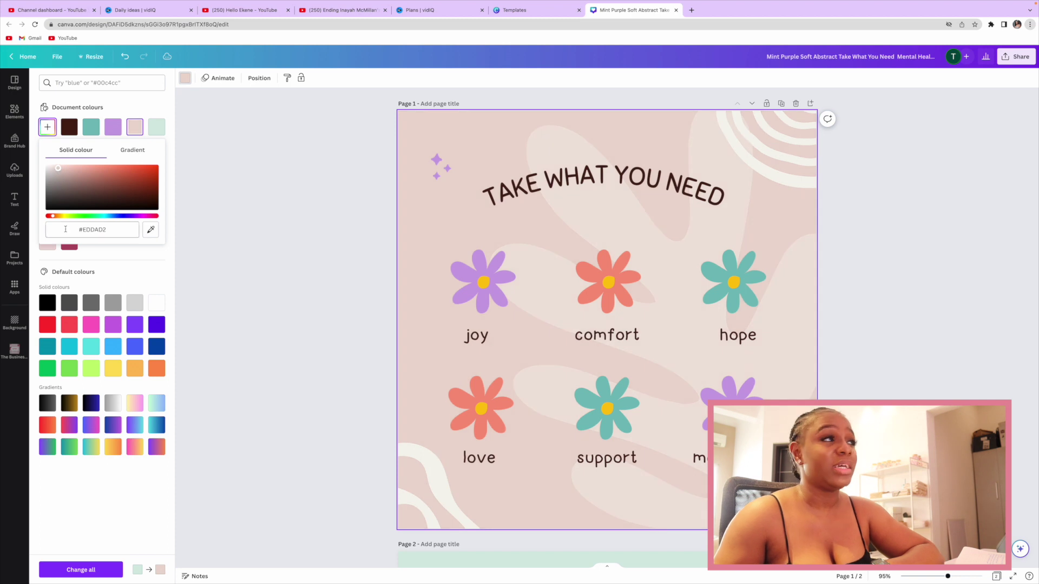
left_click_drag(55, 220, 133, 218)
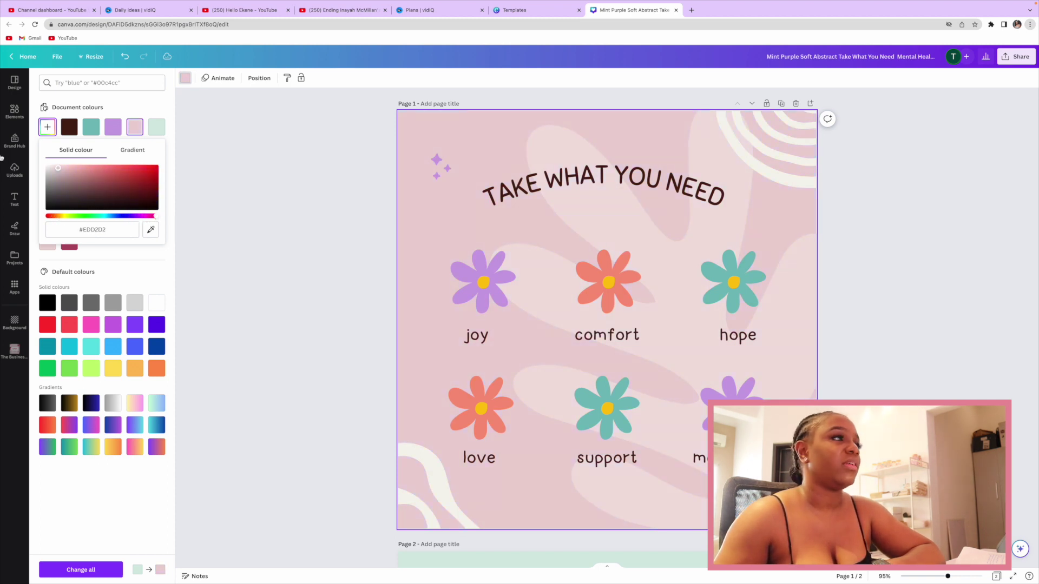
left_click_drag(48, 172, 69, 167)
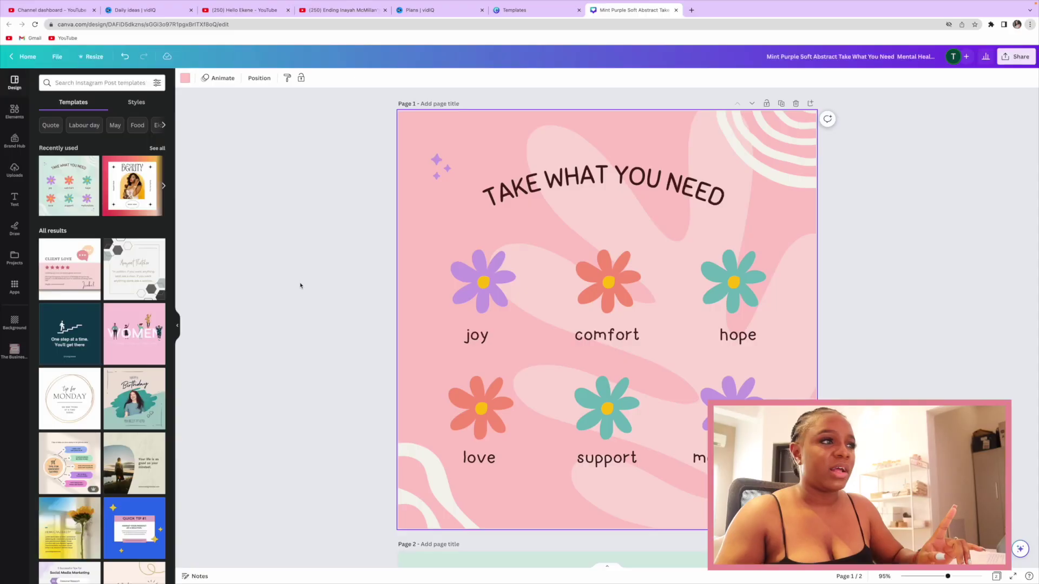
Apply the Social Media Marketing template to page 2, then add the blue and pink Quick Tip templates
scroll(439, 513, "down", 7)
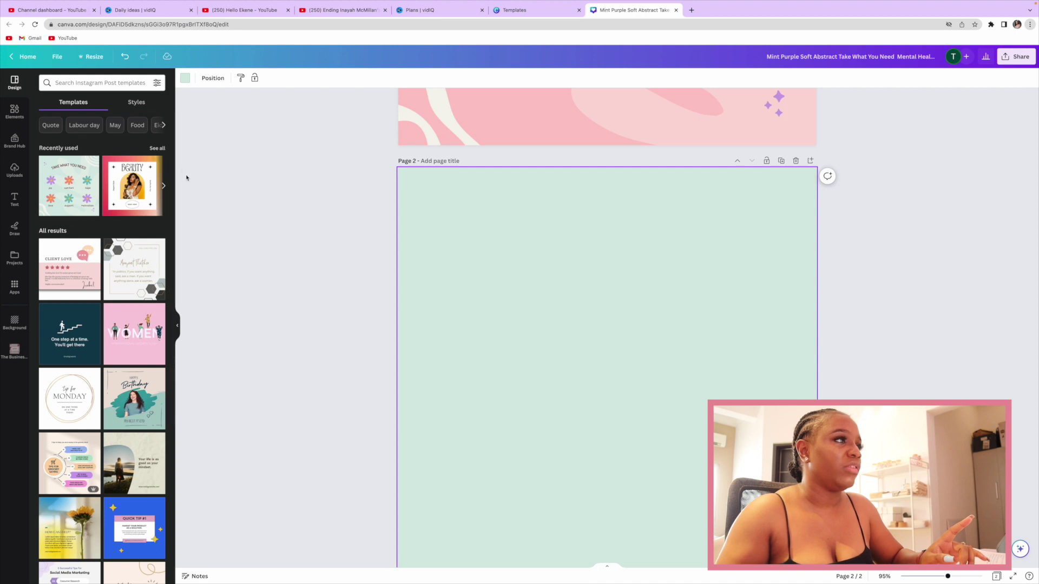
scroll(140, 245, "down", 3)
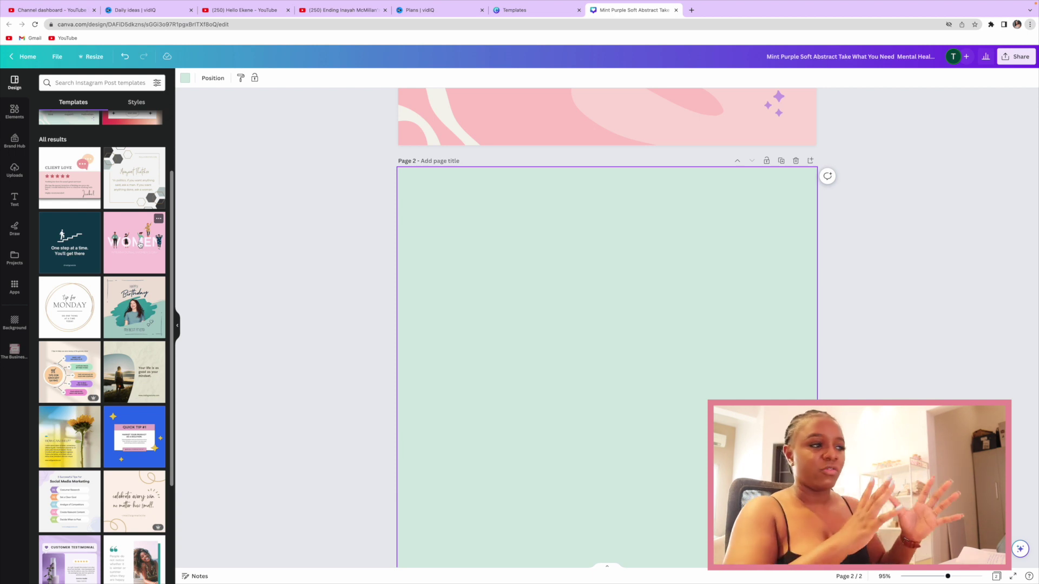
left_click(54, 494)
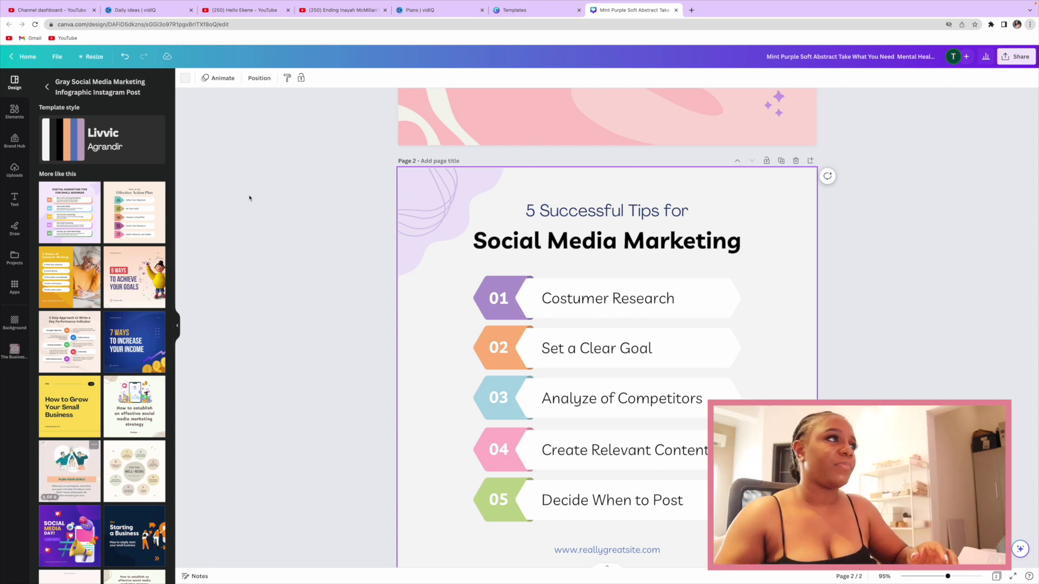
left_click(48, 88)
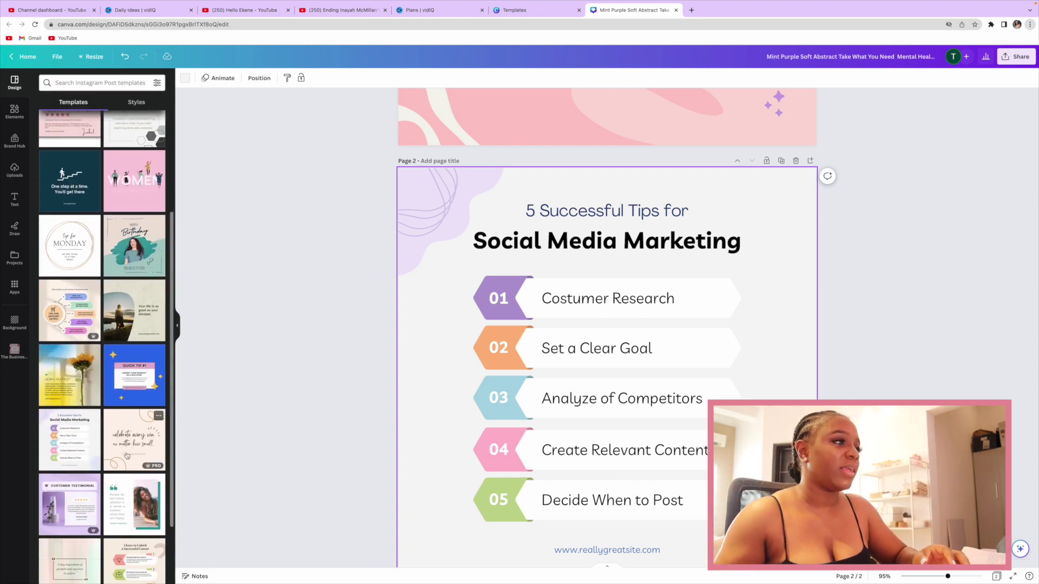
left_click(138, 383)
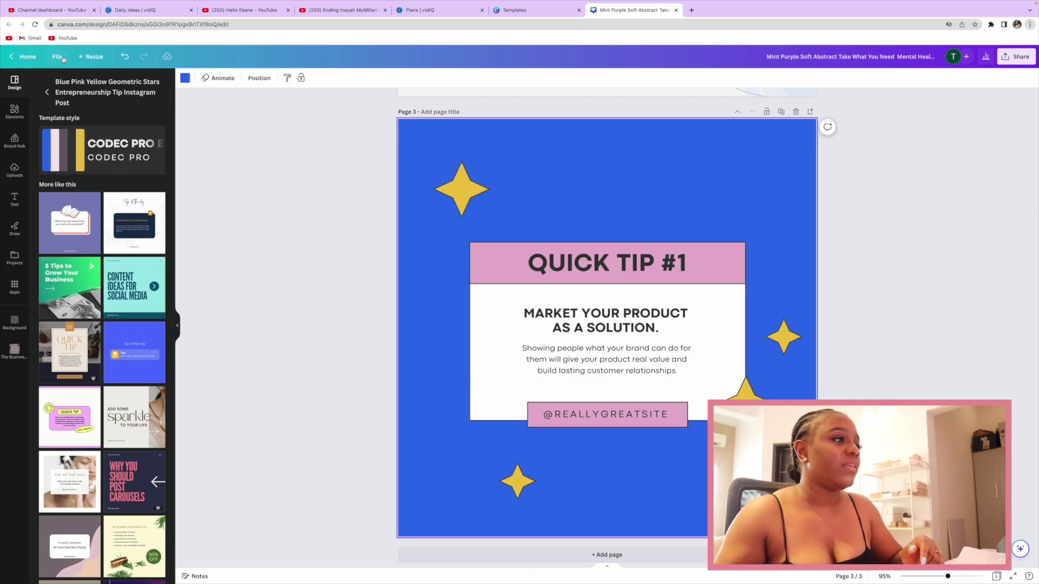
left_click(66, 399)
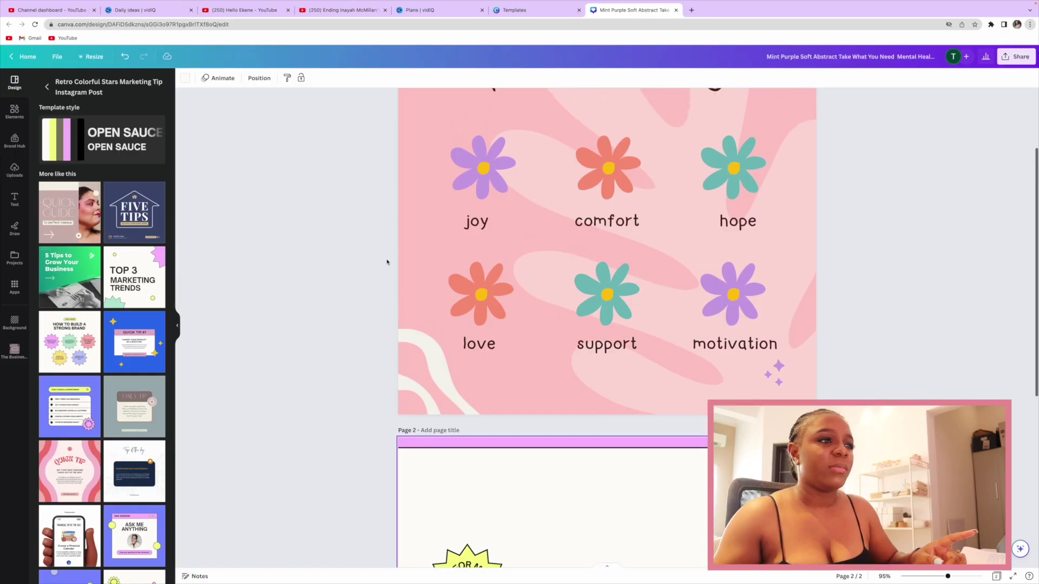
scroll(387, 262, "down", 3)
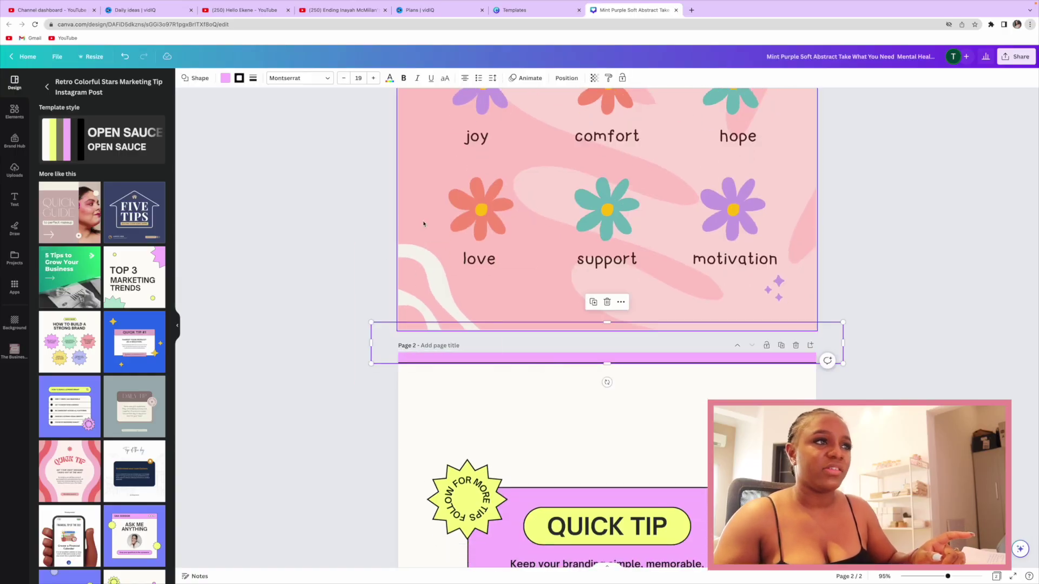
Look at page 1's background colour options, then close them and clear the selection
left_click(421, 168)
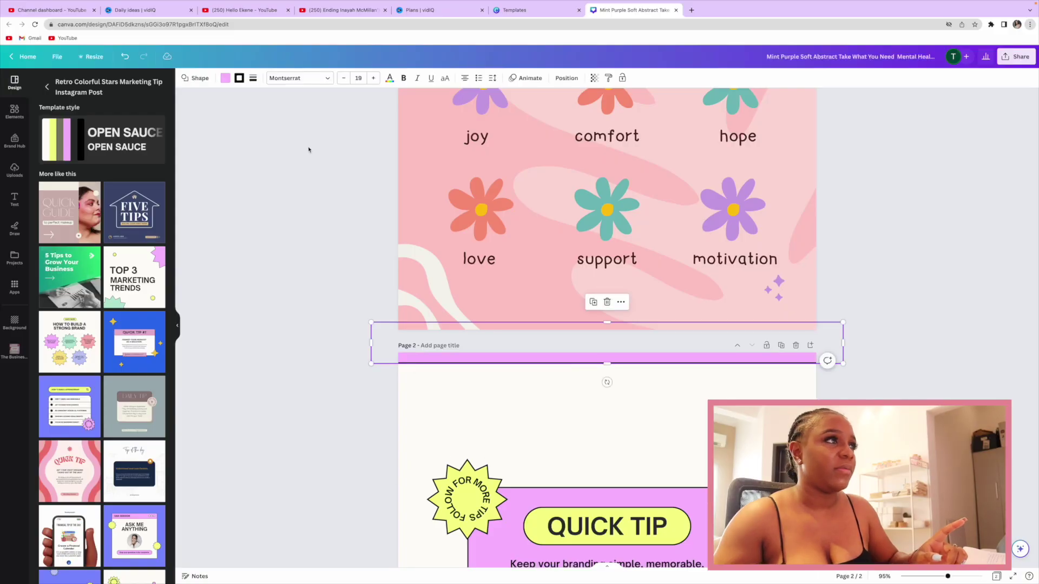
left_click(225, 78)
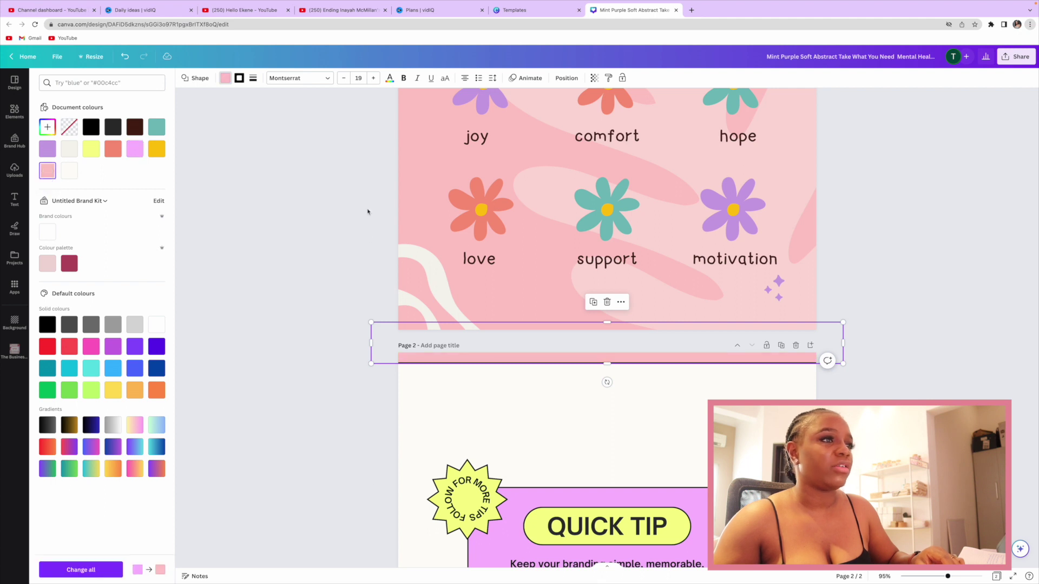
left_click(352, 254)
left_click(373, 250)
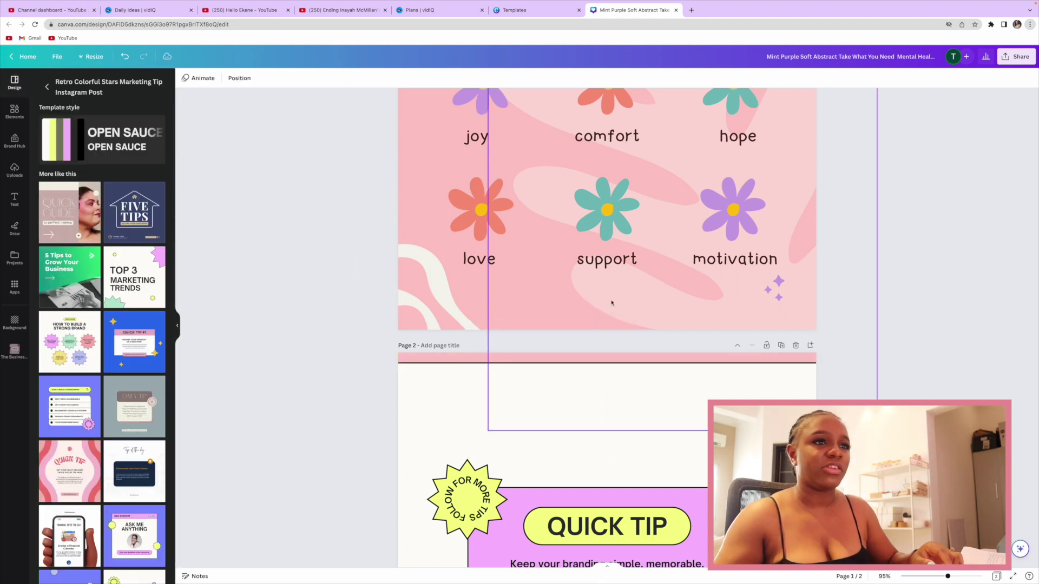
Make page 2's large Quick Tip box light pink
scroll(698, 307, "down", 4)
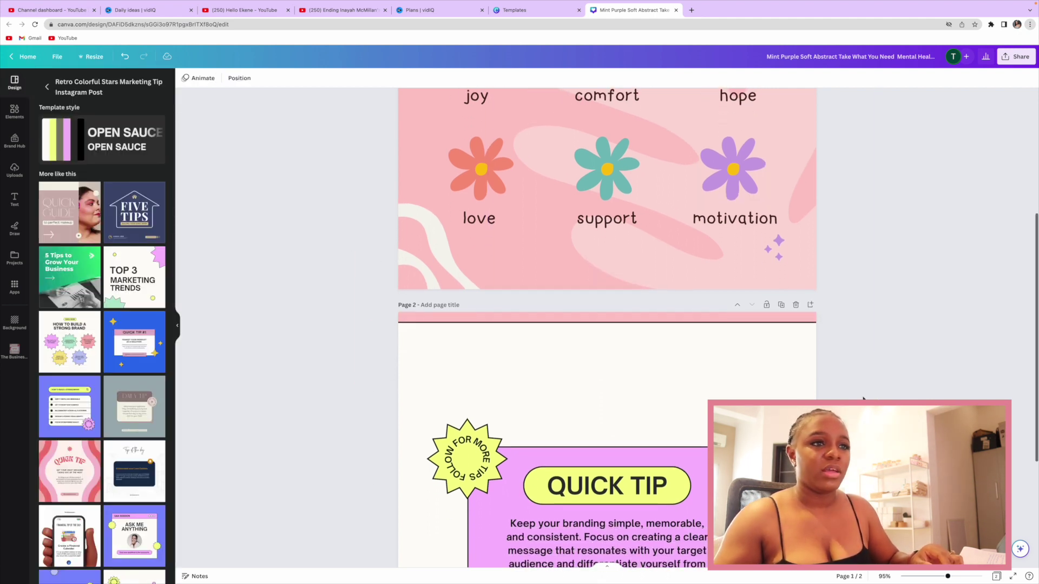
left_click(699, 307)
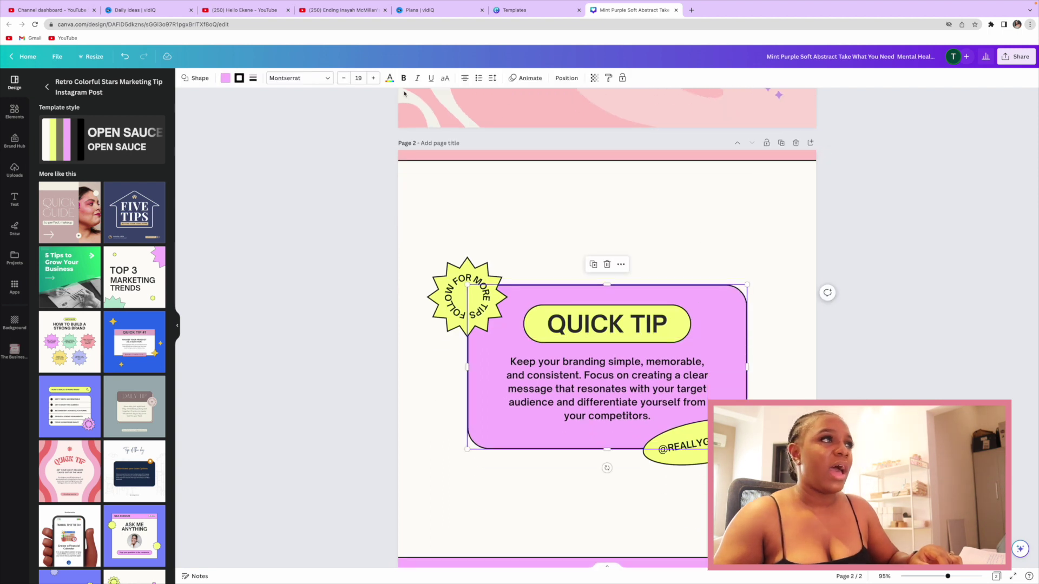
left_click(225, 79)
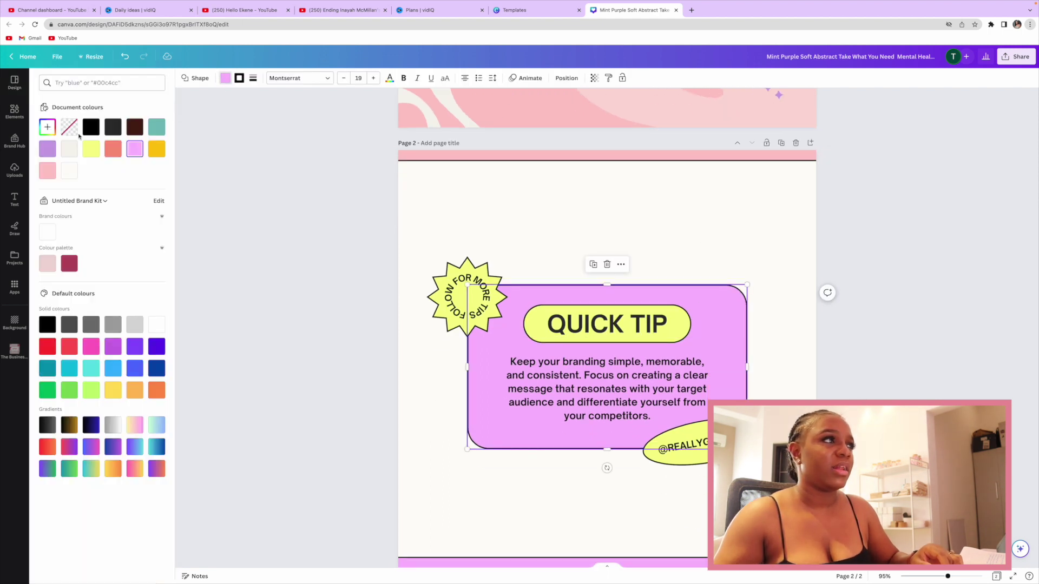
left_click(48, 171)
key("Escape")
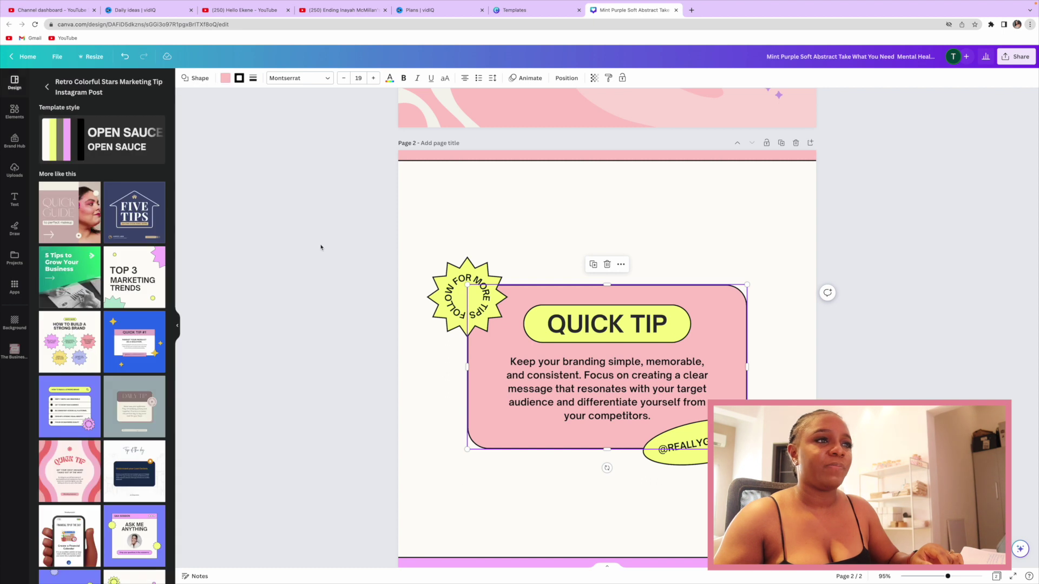
left_click(325, 250)
Make the strip along page 2's bottom pink
scroll(379, 352, "down", 1)
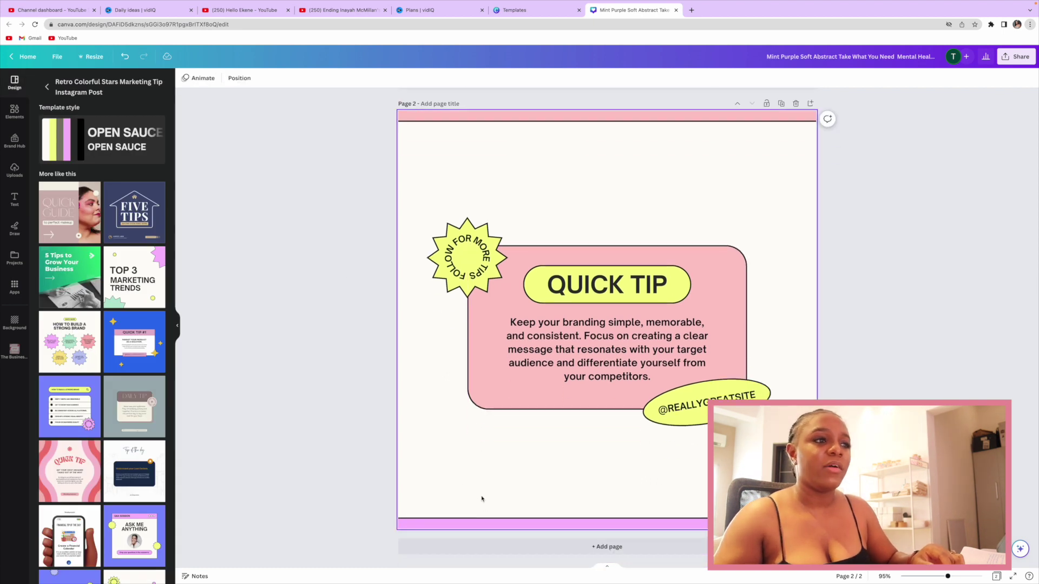
left_click(491, 528)
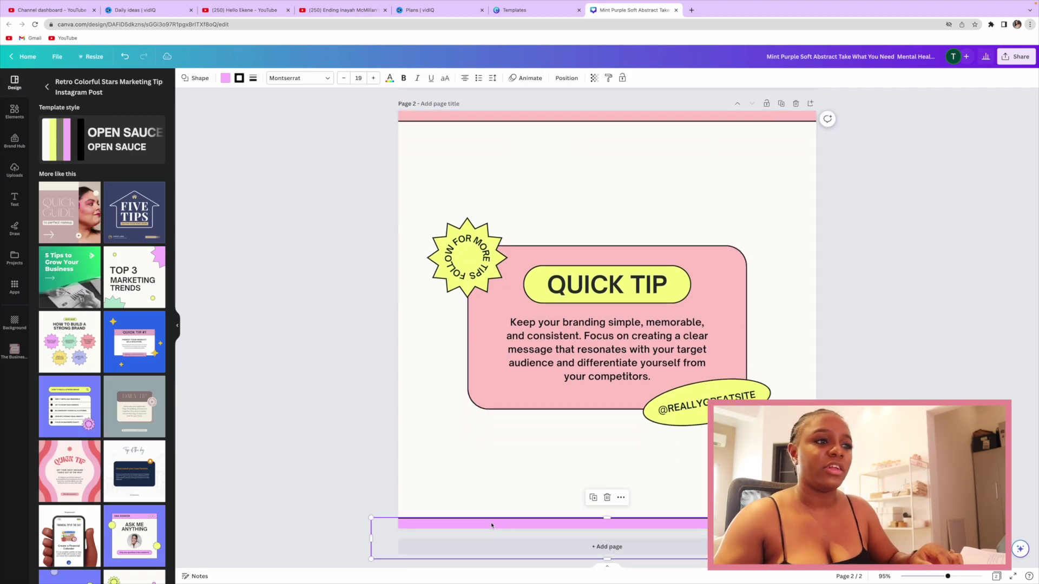
left_click(225, 79)
left_click(328, 207)
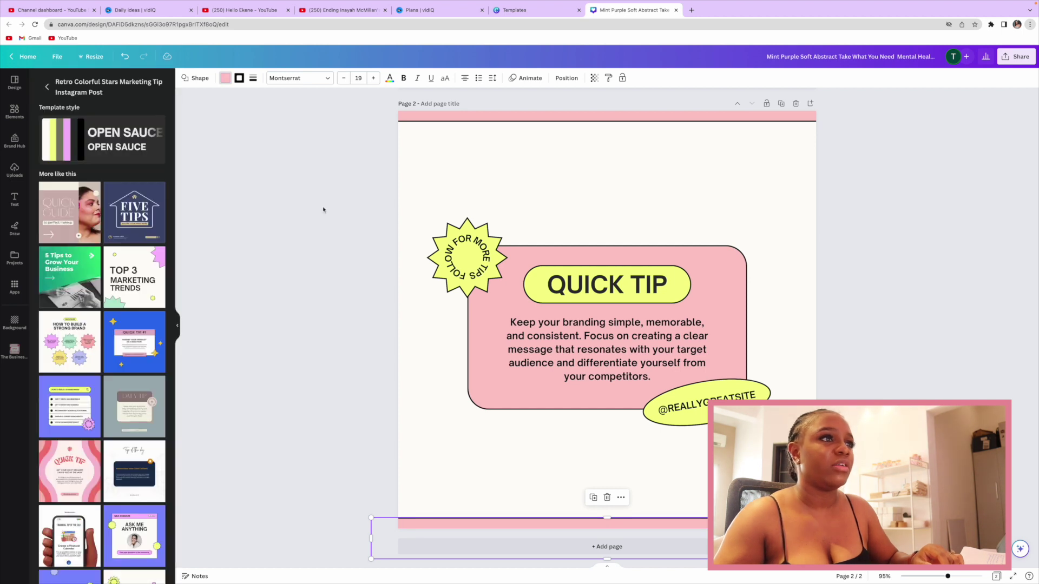
Recolour the 'Follow for more tips' starburst salmon
scroll(398, 239, "up", 8)
scroll(399, 239, "down", 4)
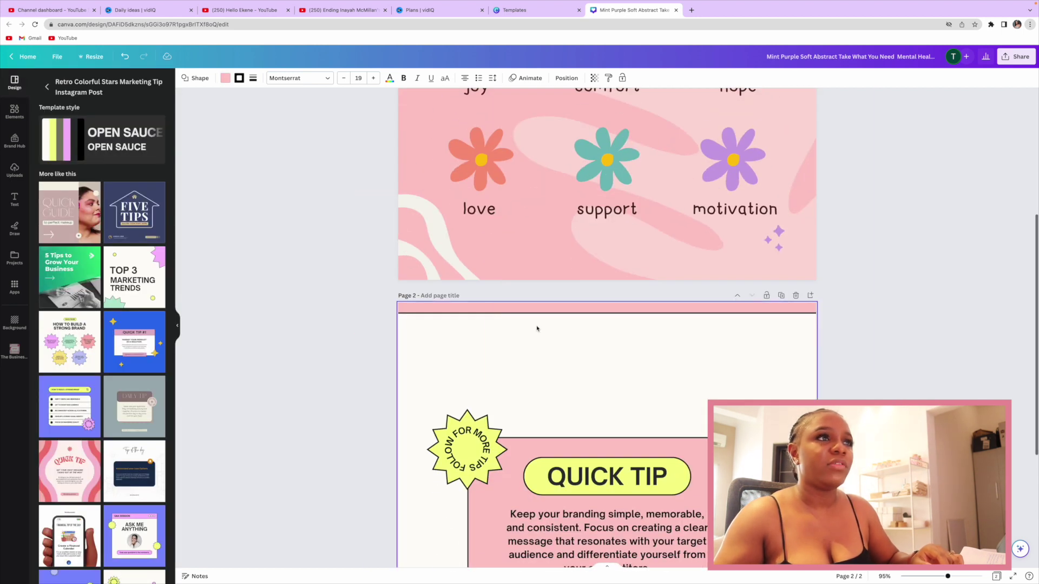
scroll(483, 414, "down", 2)
left_click(484, 414)
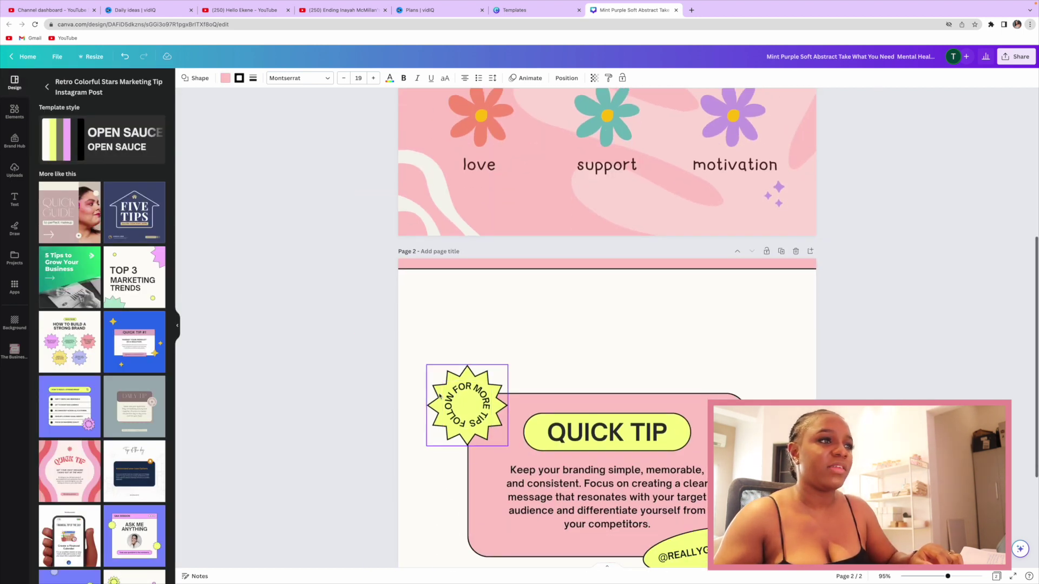
left_click(226, 78)
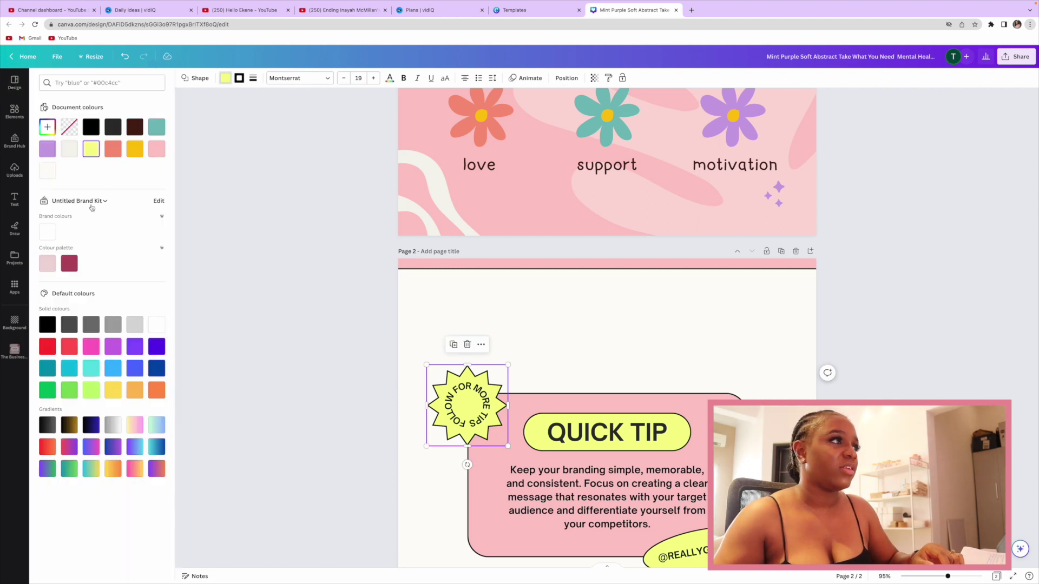
left_click(113, 149)
key("Escape")
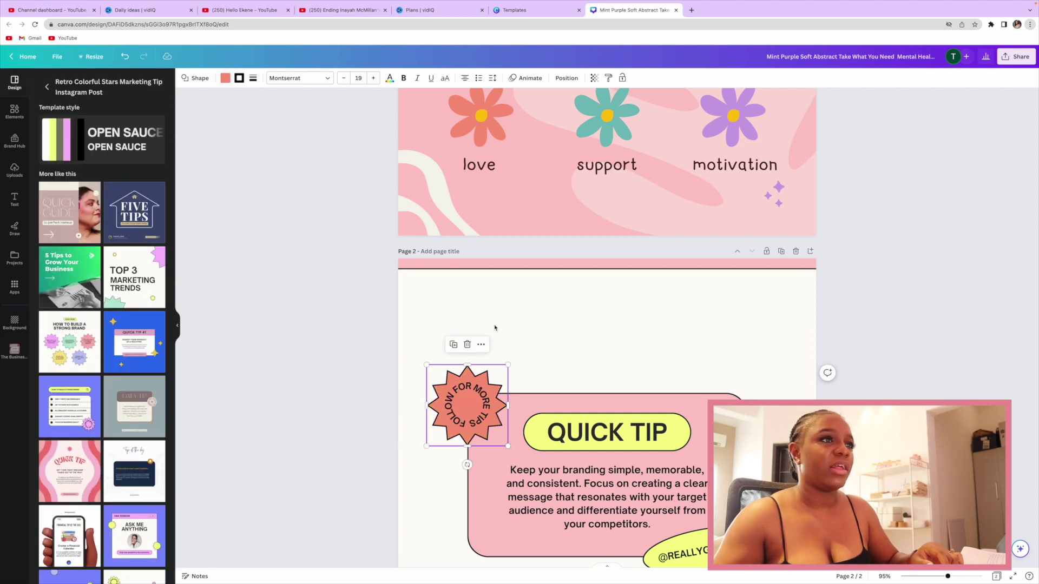
Turn the QUICK TIP pill and handle oval coral
scroll(752, 383, "down", 1)
scroll(752, 383, "down", 3)
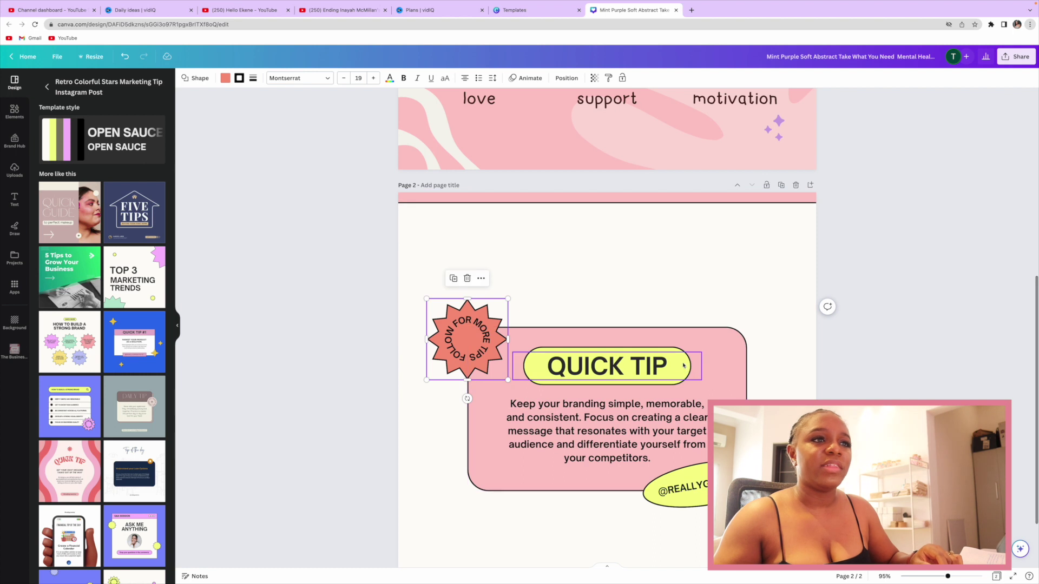
left_click(671, 349)
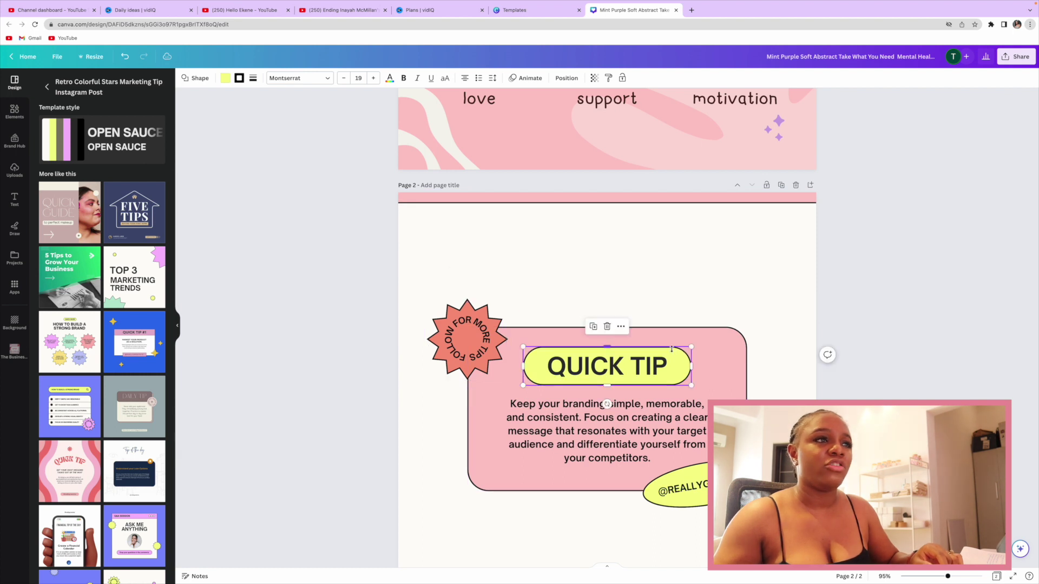
left_click(225, 79)
left_click(157, 150)
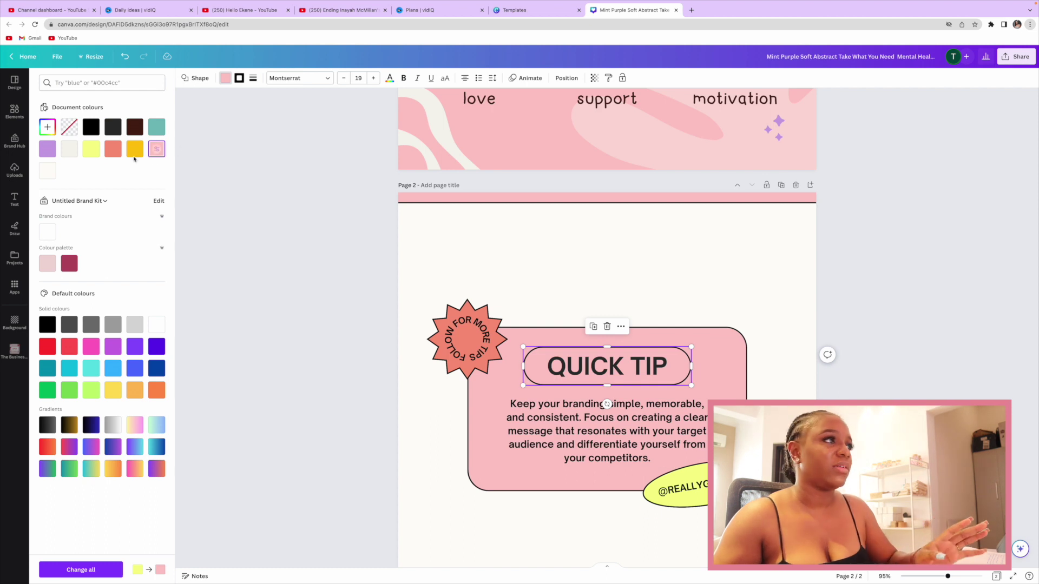
left_click(808, 244)
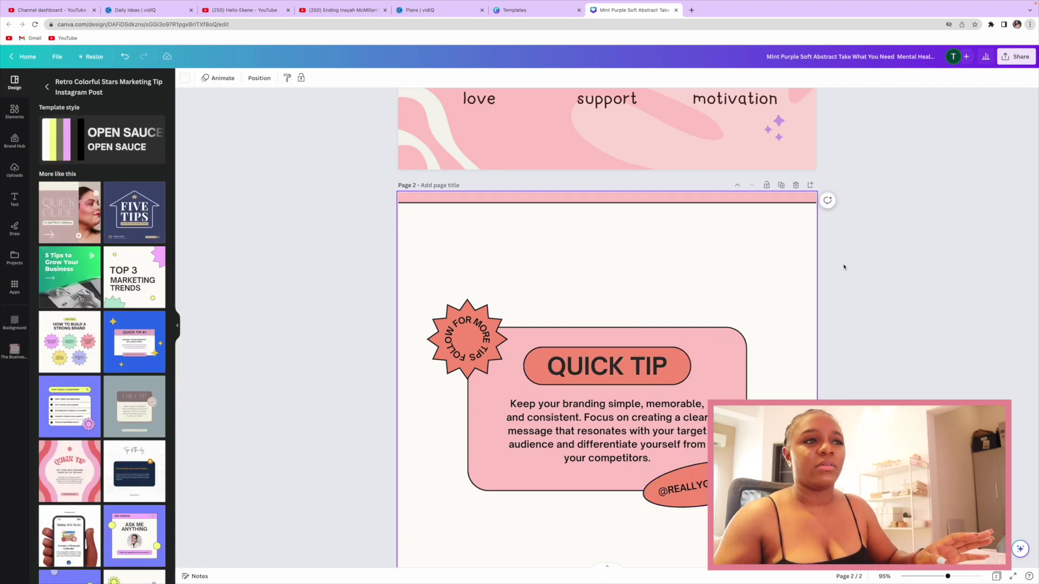
scroll(843, 267, "up", 5)
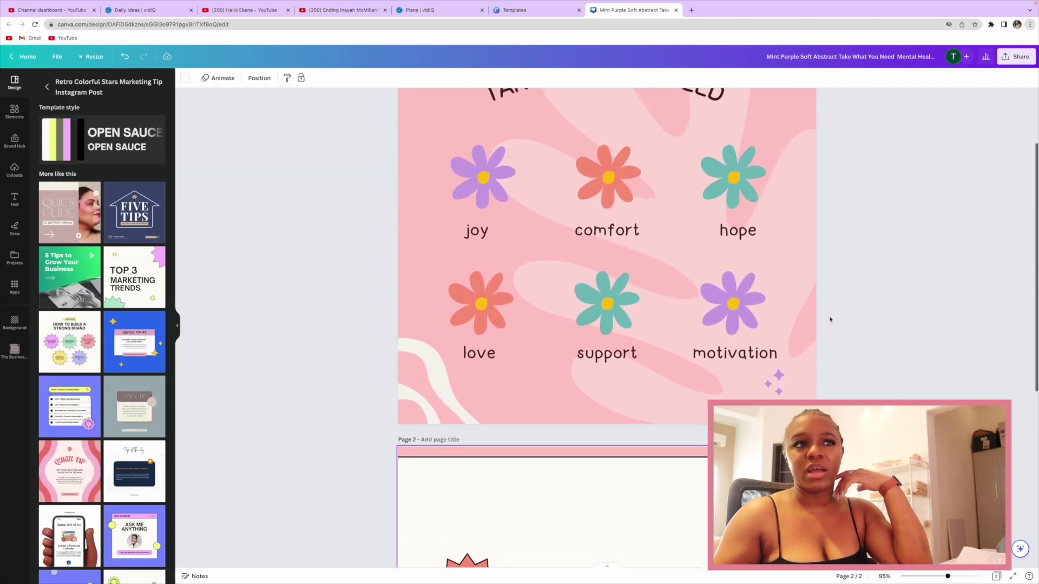
Download just Page 2 as a 1080 × 1080 PNG from Share > Download
scroll(830, 319, "down", 5)
scroll(825, 313, "up", 7)
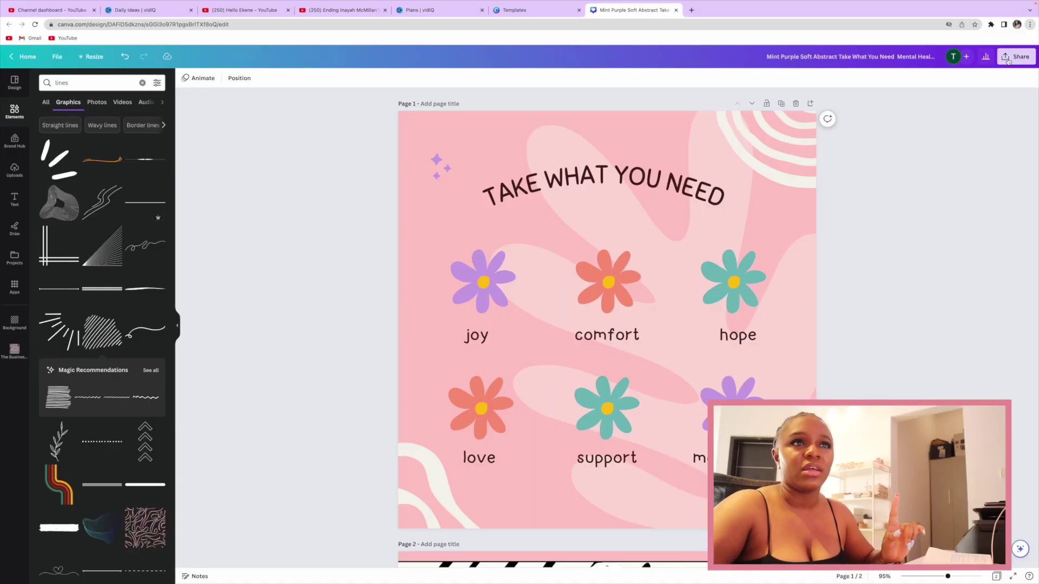
left_click(1009, 61)
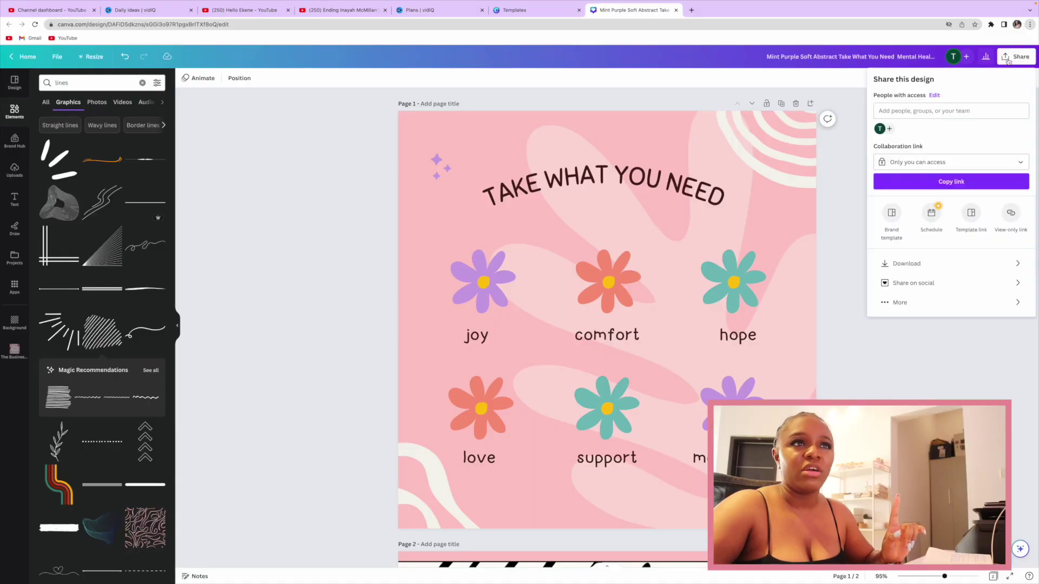
left_click(883, 265)
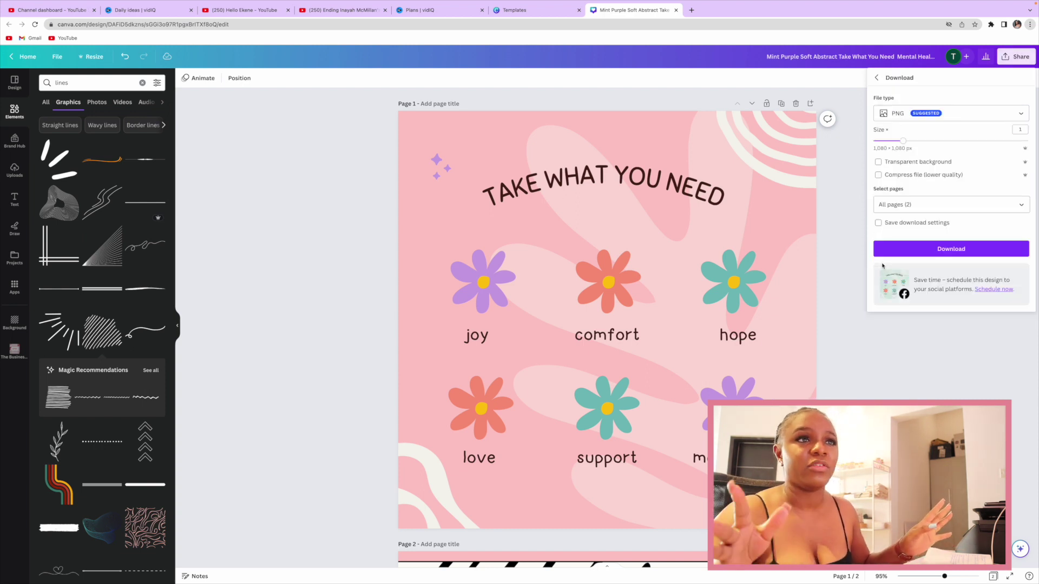
left_click(959, 206)
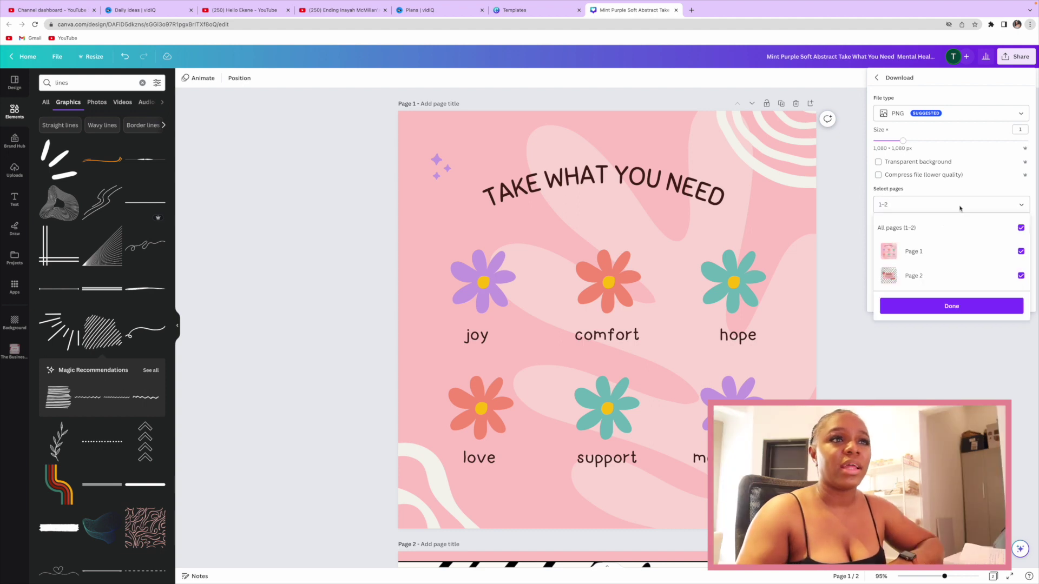
left_click(1021, 228)
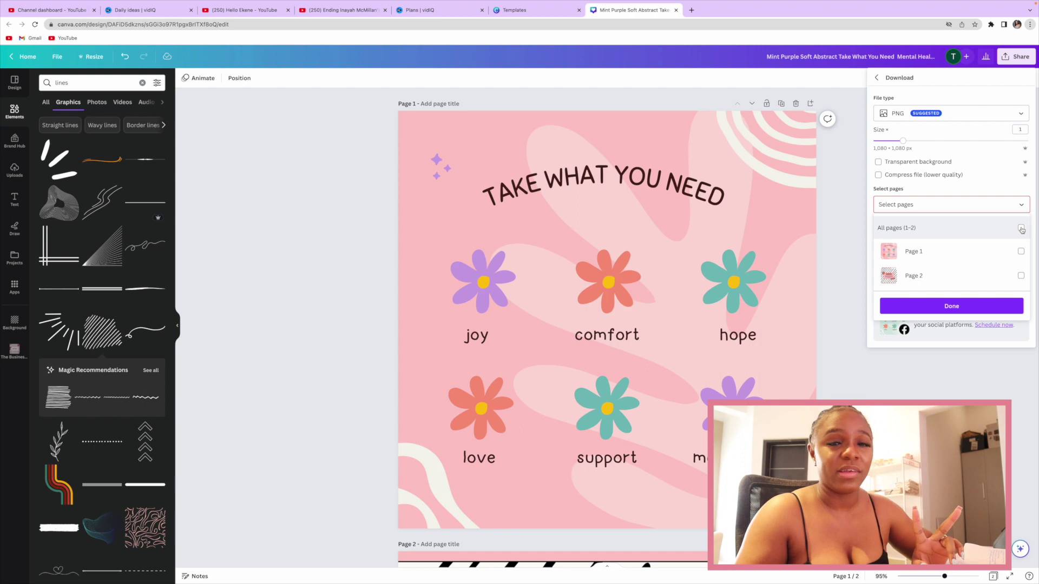
left_click(1021, 252)
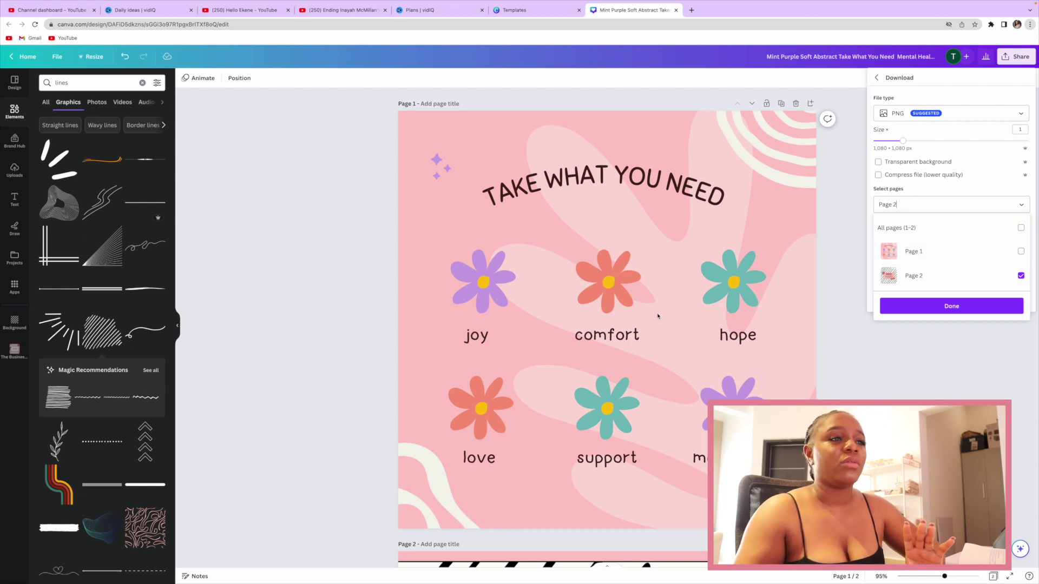
left_click(986, 305)
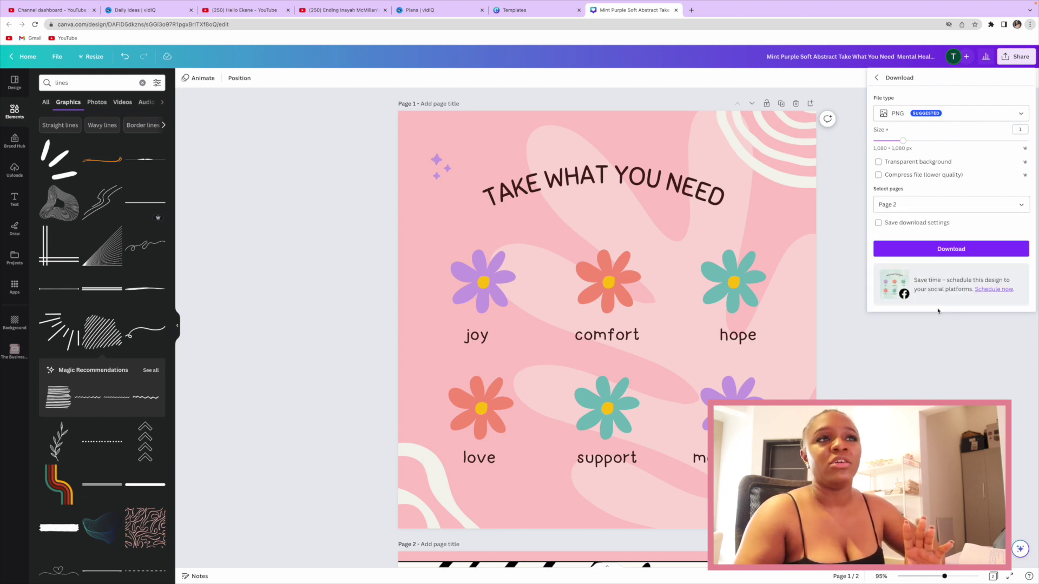
left_click(954, 253)
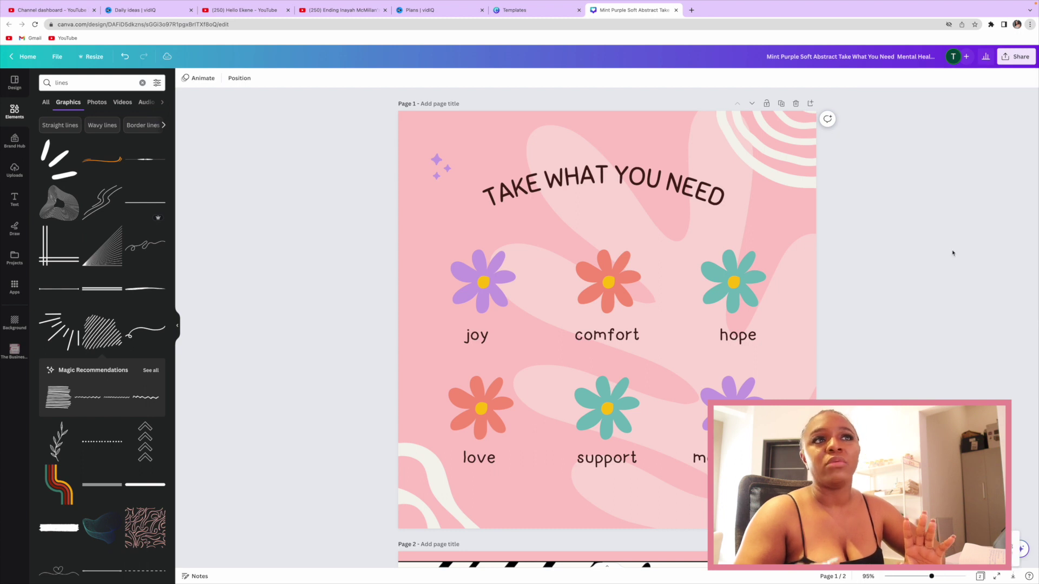